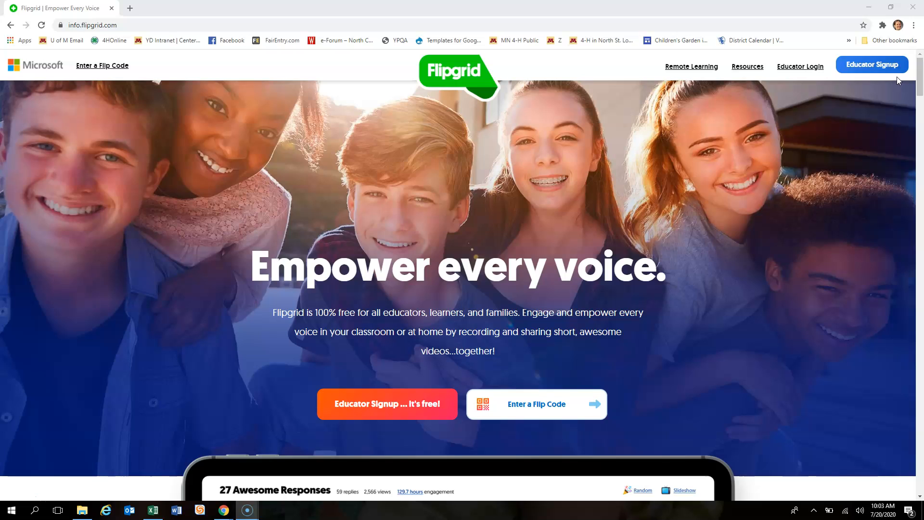
- Sign in as an educator and begin a new grid from My Grids
{"action": "left_click", "coordinate": [795, 70]}
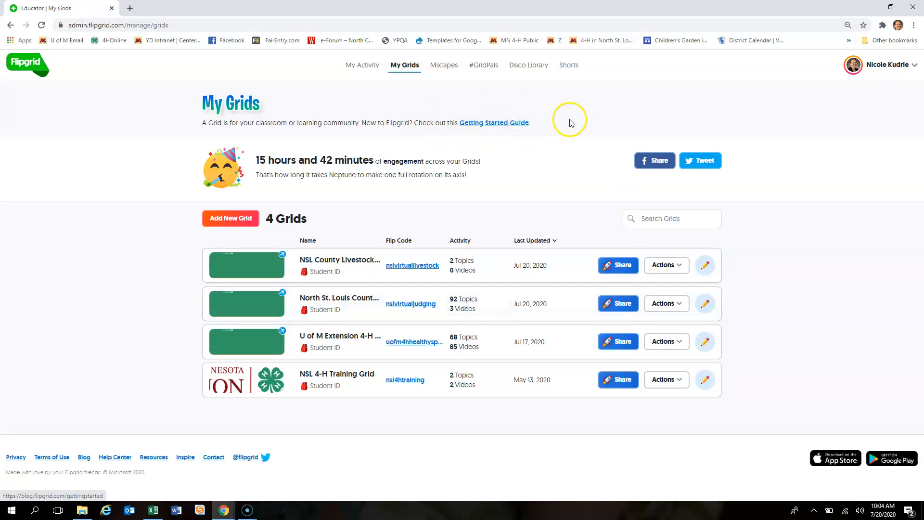
{"action": "left_click", "coordinate": [240, 222]}
{"action": "left_click", "coordinate": [327, 148]}
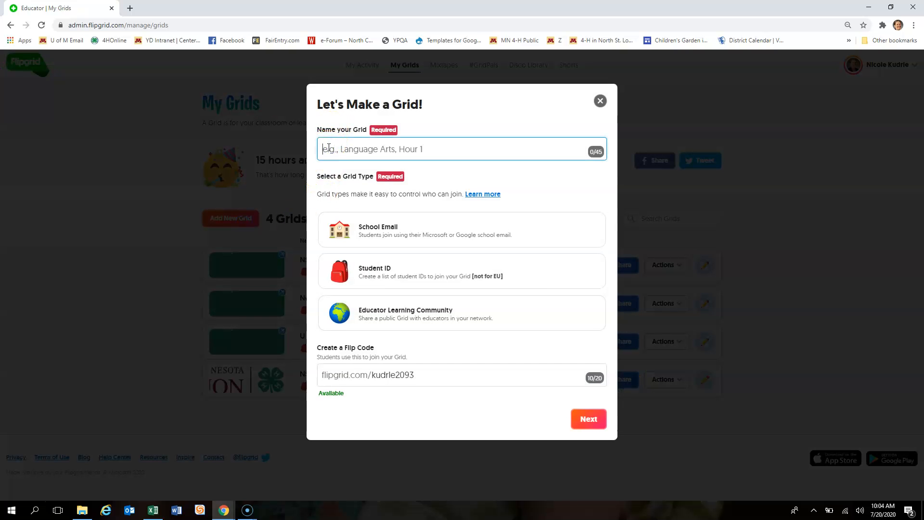
{"action": "type", "text": "U o"}
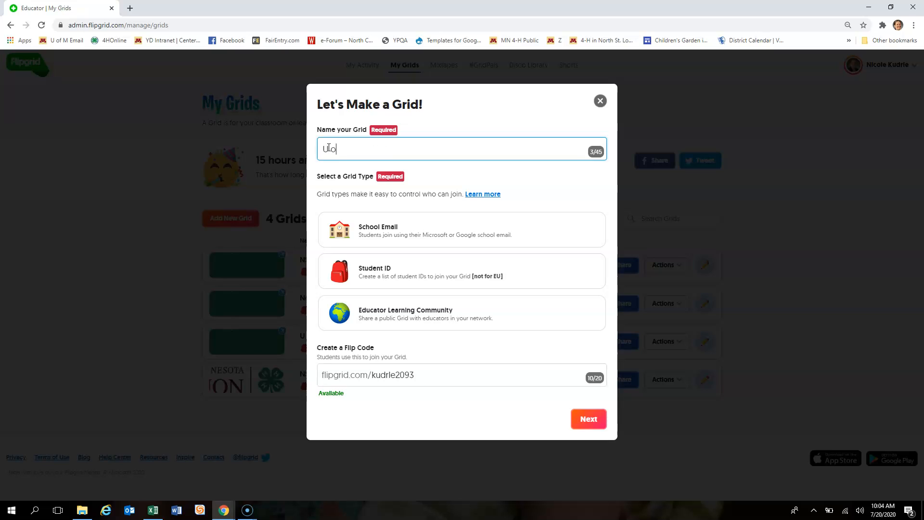
{"action": "type", "text": "f M Training Grid"}
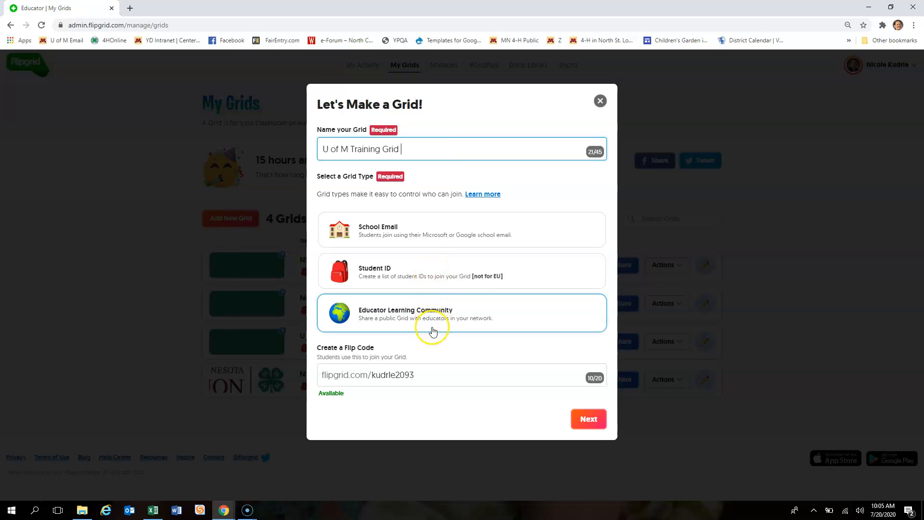
{"action": "left_click", "coordinate": [434, 375]}
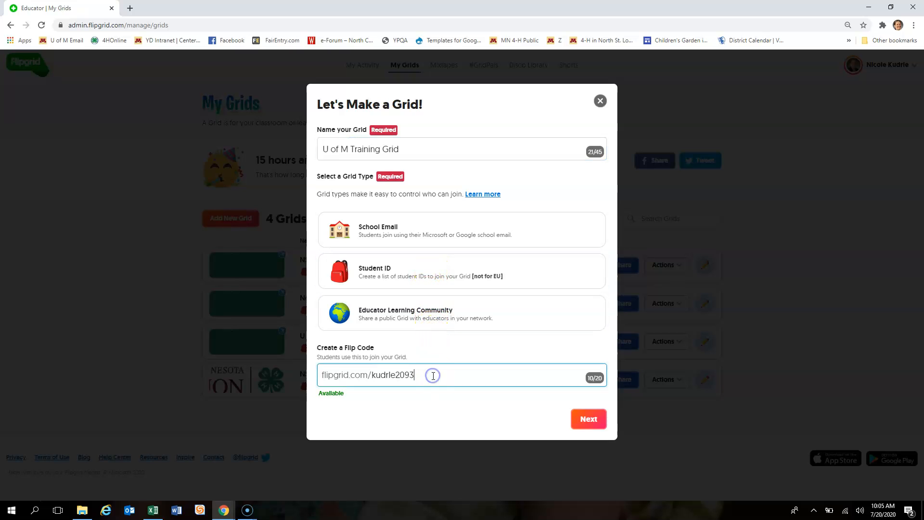
{"action": "left_click_drag", "start_coordinate": [427, 376], "coordinate": [374, 378]}
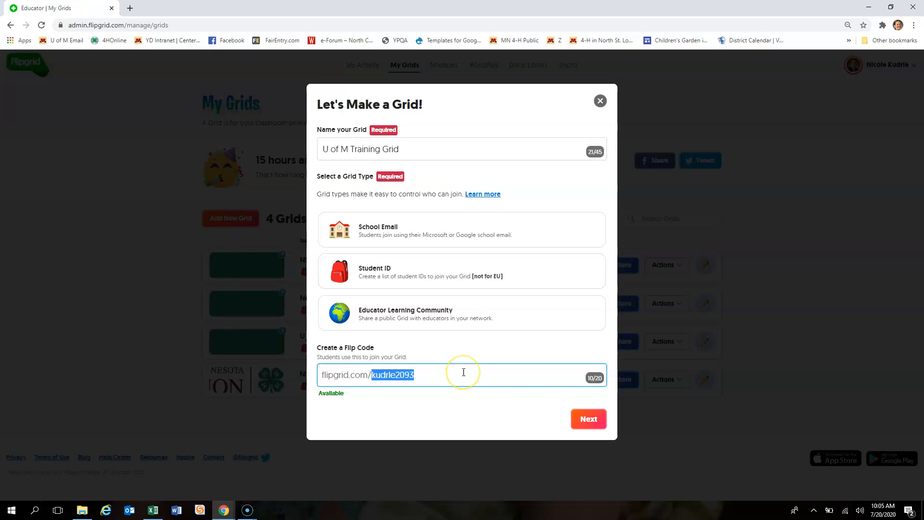
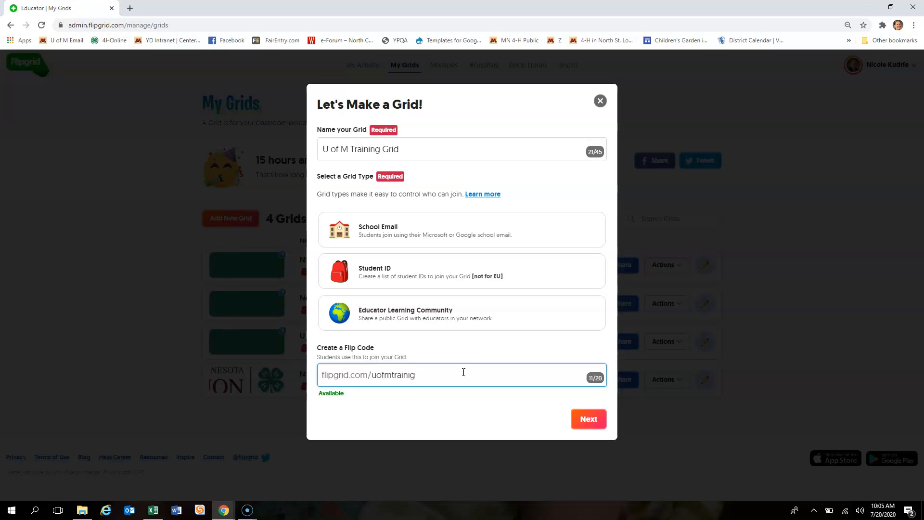
{"action": "left_click", "coordinate": [587, 420]}
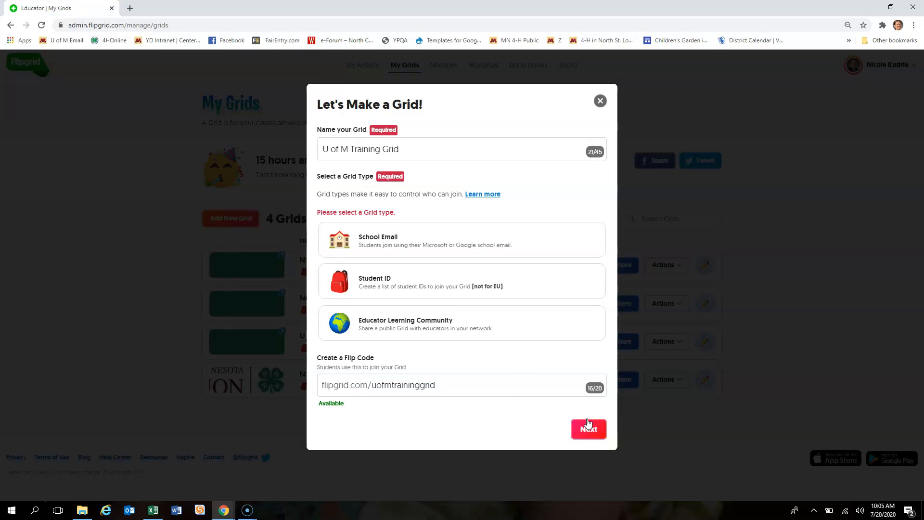
{"action": "left_click", "coordinate": [443, 287]}
- Add a student with their first name, last name and student ID to the list
{"action": "left_click", "coordinate": [586, 418]}
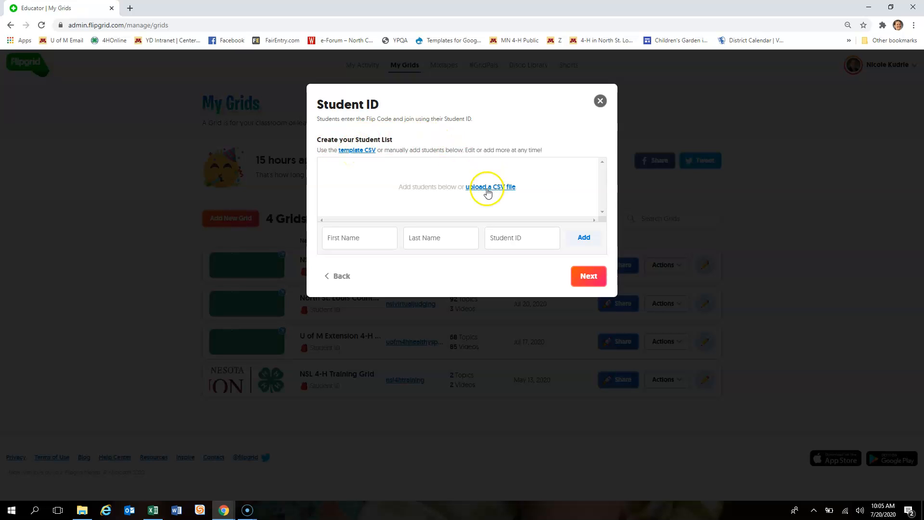
{"action": "left_click", "coordinate": [374, 236]}
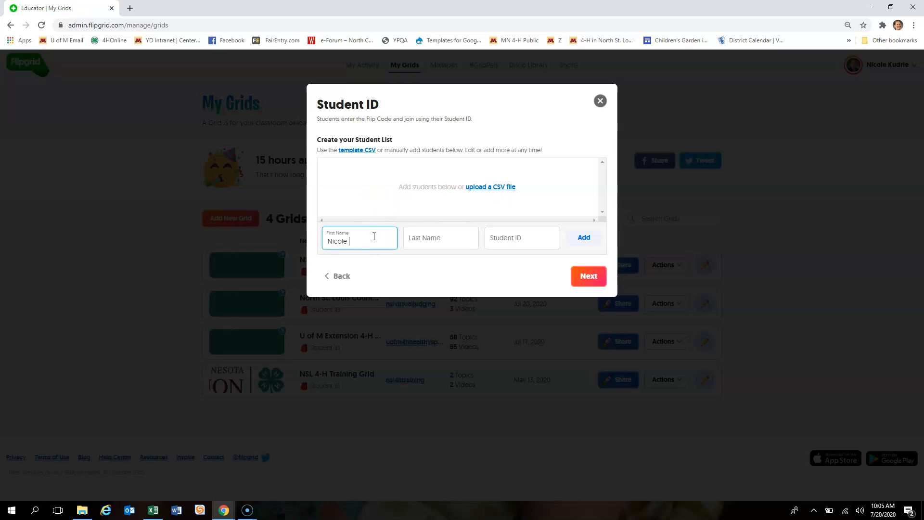
{"action": "key", "text": "Tab"}
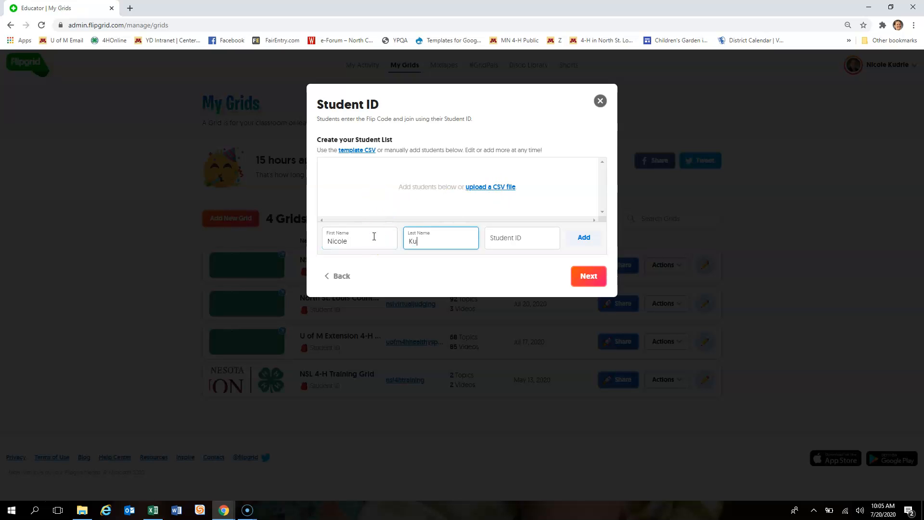
{"action": "key", "text": "Tab"}
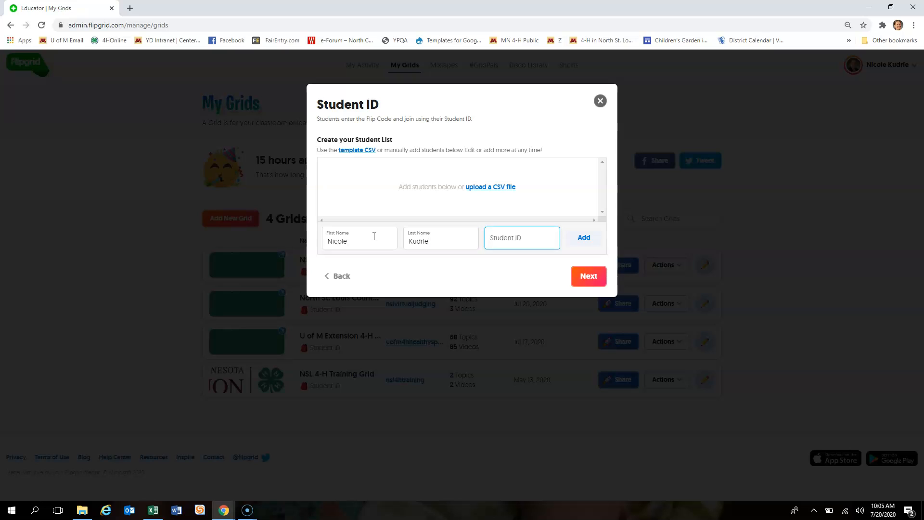
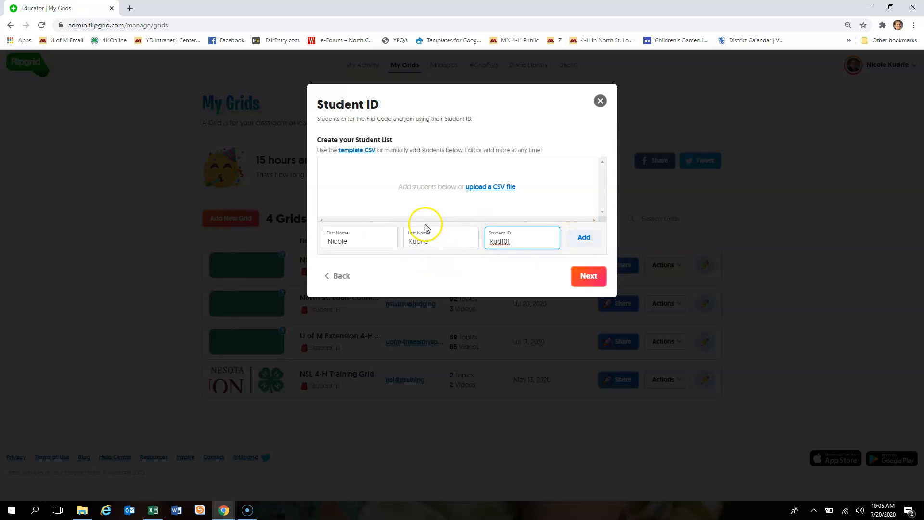
{"action": "left_click", "coordinate": [584, 237]}
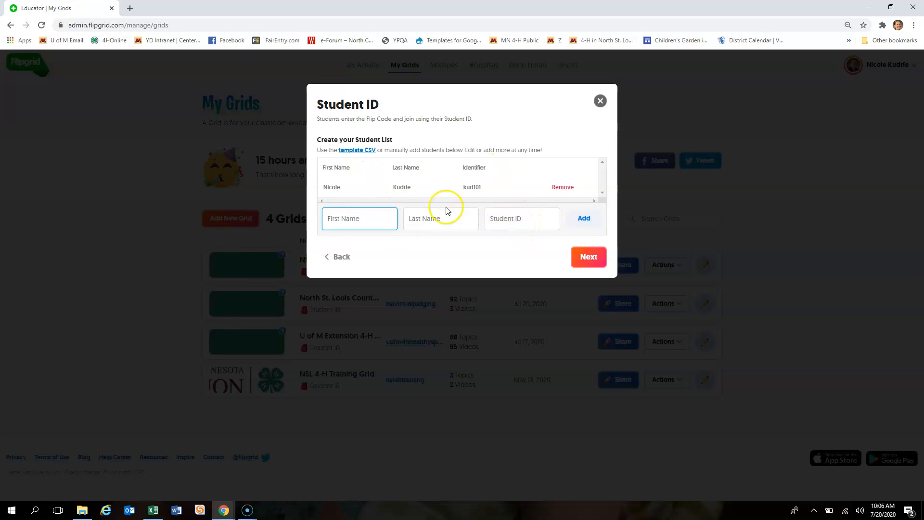
- Finish the student list and create the grid
{"action": "left_click", "coordinate": [513, 182]}
{"action": "left_click", "coordinate": [589, 262]}
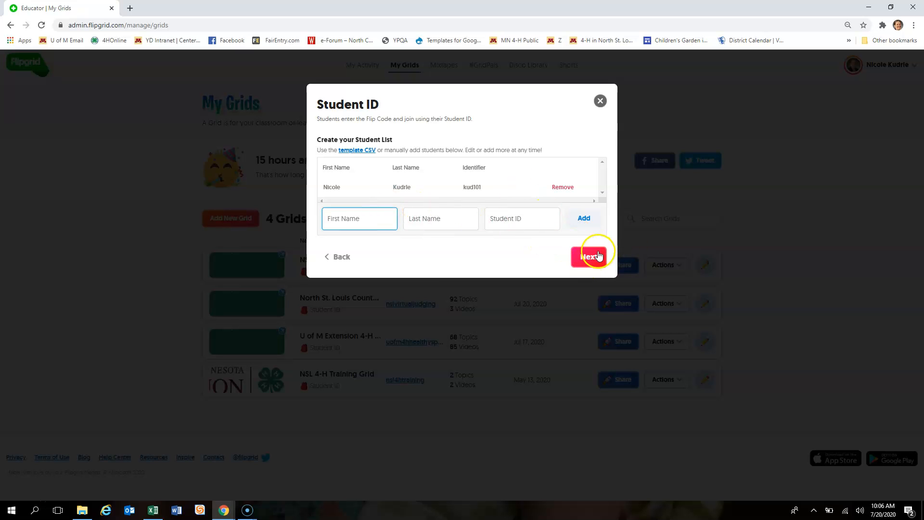
{"action": "left_click", "coordinate": [597, 257]}
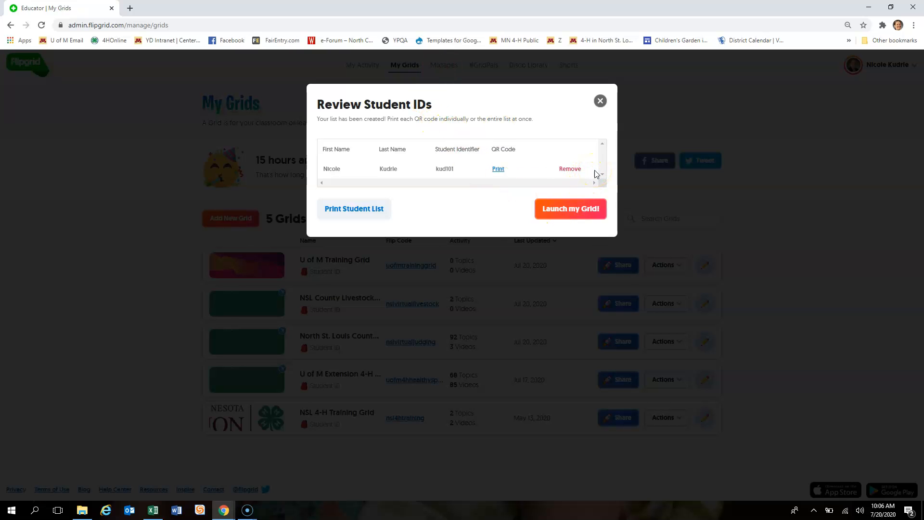
- Launch U of M Training Grid and go to its Grid Details page
{"action": "left_click", "coordinate": [573, 211]}
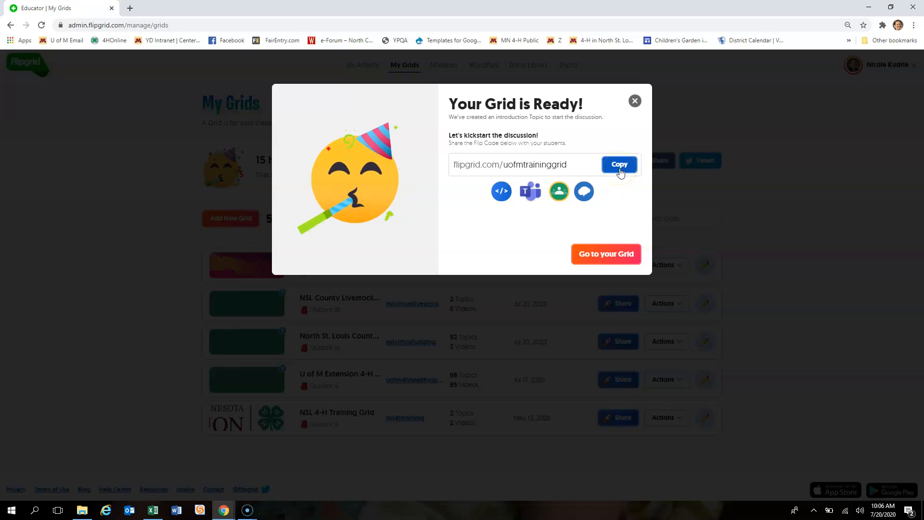
{"action": "left_click", "coordinate": [609, 254]}
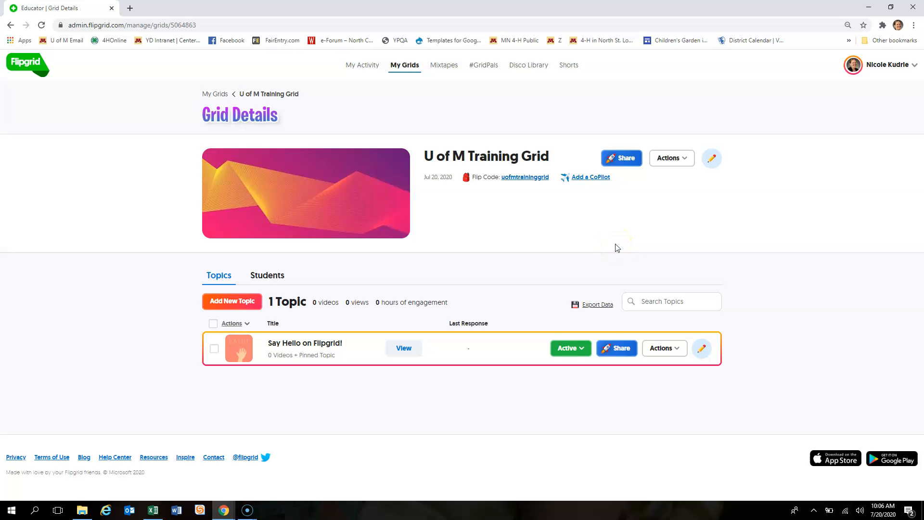
{"action": "left_click", "coordinate": [371, 357]}
- Open U of M Training Grid's settings for editing
{"action": "left_click", "coordinate": [713, 160]}
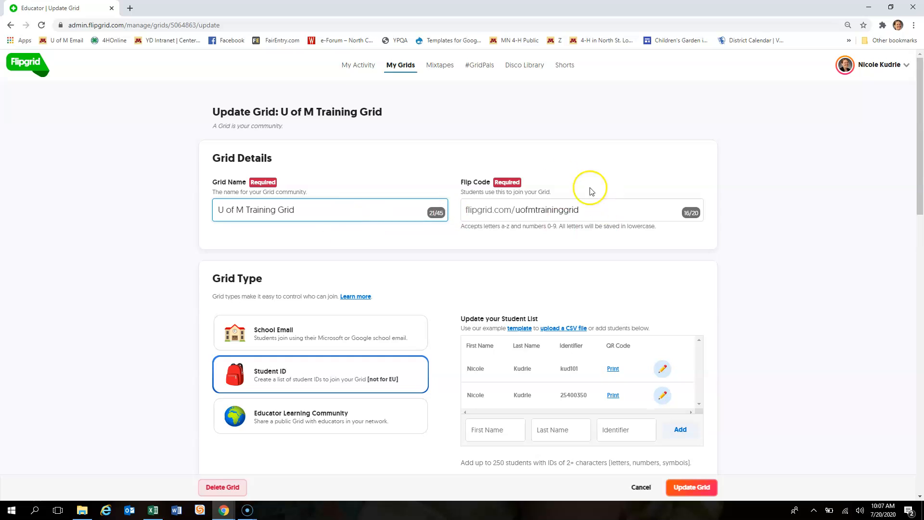
{"action": "scroll", "coordinate": [496, 230], "scroll_direction": "down", "scroll_amount": 1}
{"action": "scroll", "coordinate": [466, 237], "scroll_direction": "down", "scroll_amount": 1}
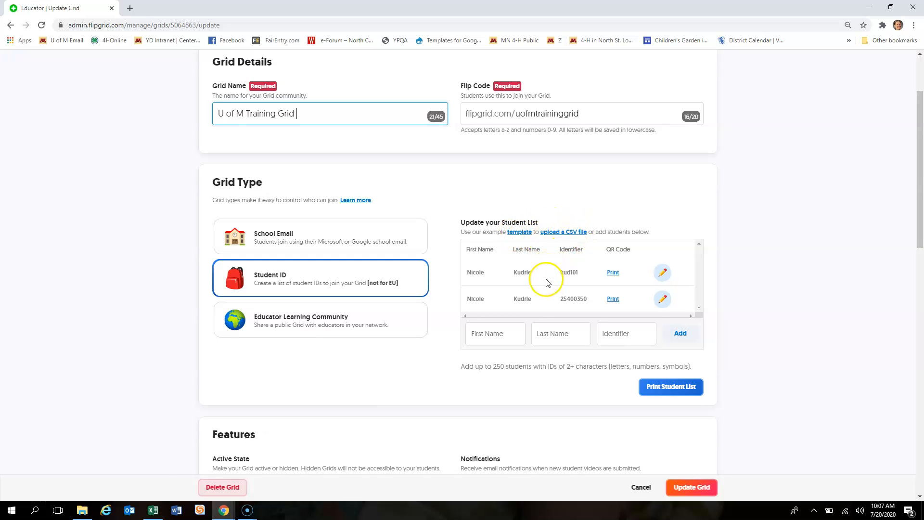
{"action": "scroll", "coordinate": [542, 287], "scroll_direction": "down", "scroll_amount": 1}
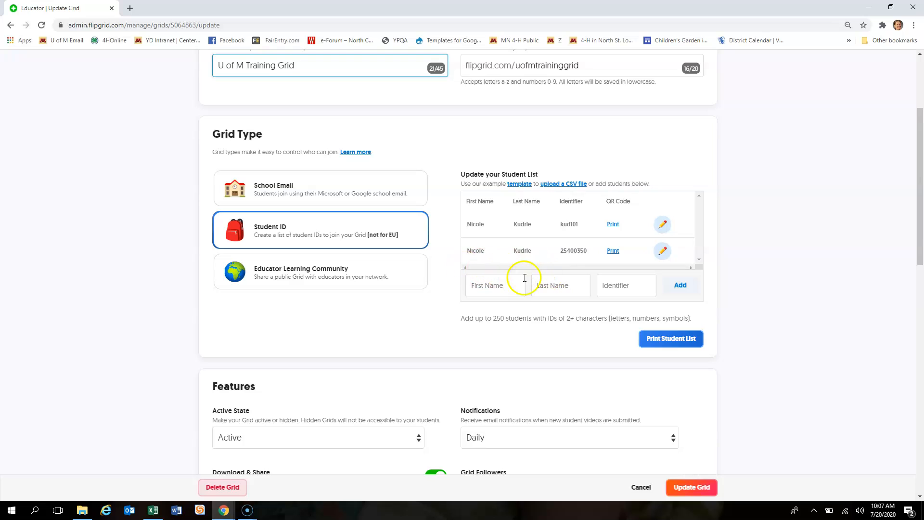
{"action": "scroll", "coordinate": [644, 294], "scroll_direction": "down", "scroll_amount": 1}
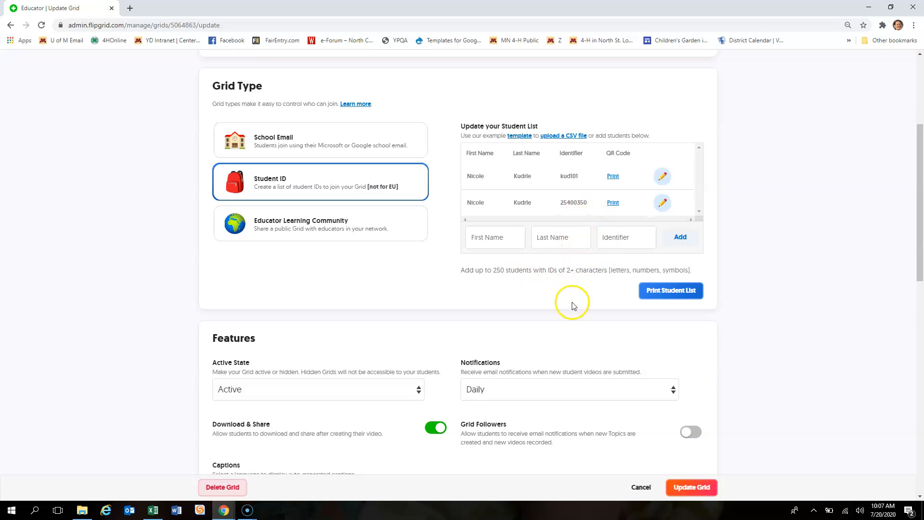
{"action": "scroll", "coordinate": [296, 299], "scroll_direction": "down", "scroll_amount": 3}
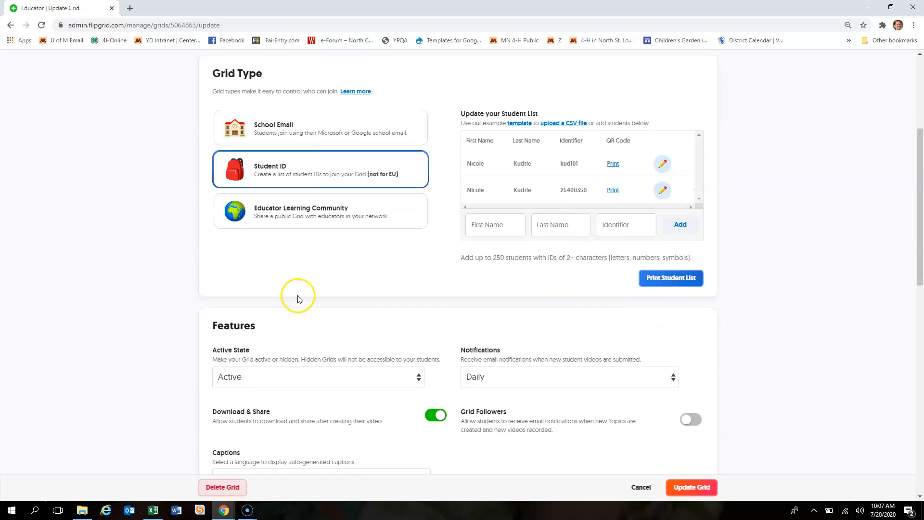
{"action": "scroll", "coordinate": [302, 296], "scroll_direction": "down", "scroll_amount": 1}
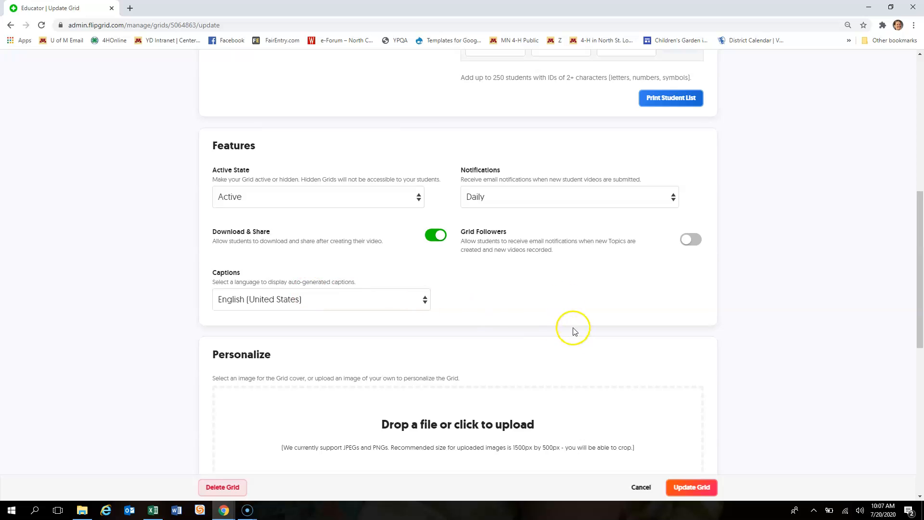
- Leave the grid Active with Daily notifications, then scroll to the Personalize upload box
{"action": "left_click", "coordinate": [291, 199]}
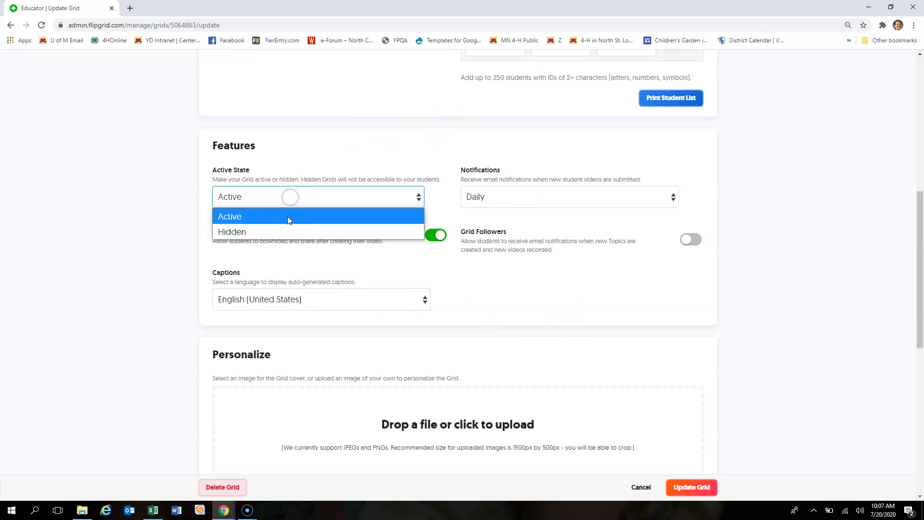
{"action": "left_click", "coordinate": [302, 148]}
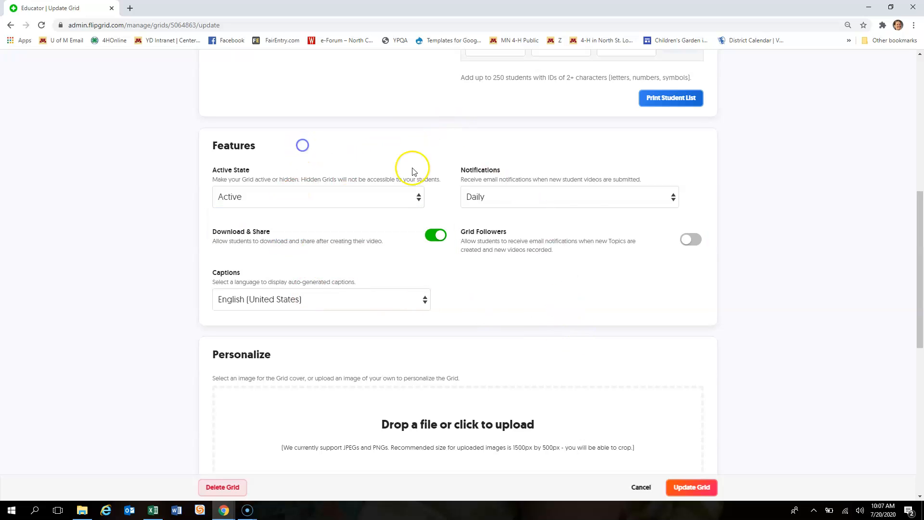
{"action": "left_click", "coordinate": [551, 202]}
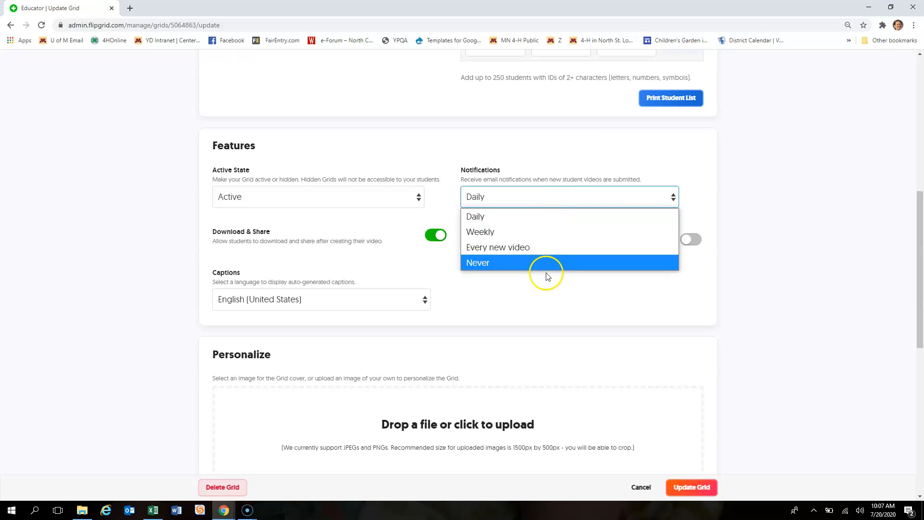
{"action": "left_click", "coordinate": [460, 136]}
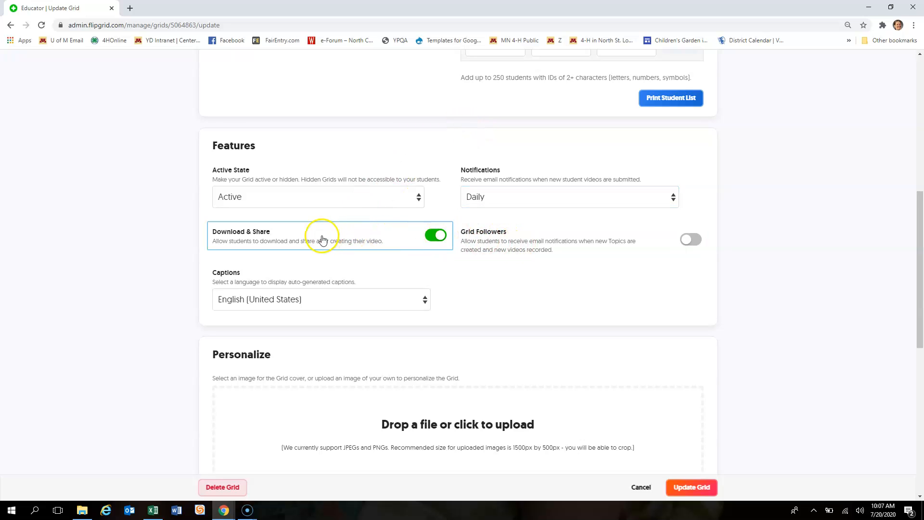
{"action": "scroll", "coordinate": [323, 241], "scroll_direction": "down", "scroll_amount": 4}
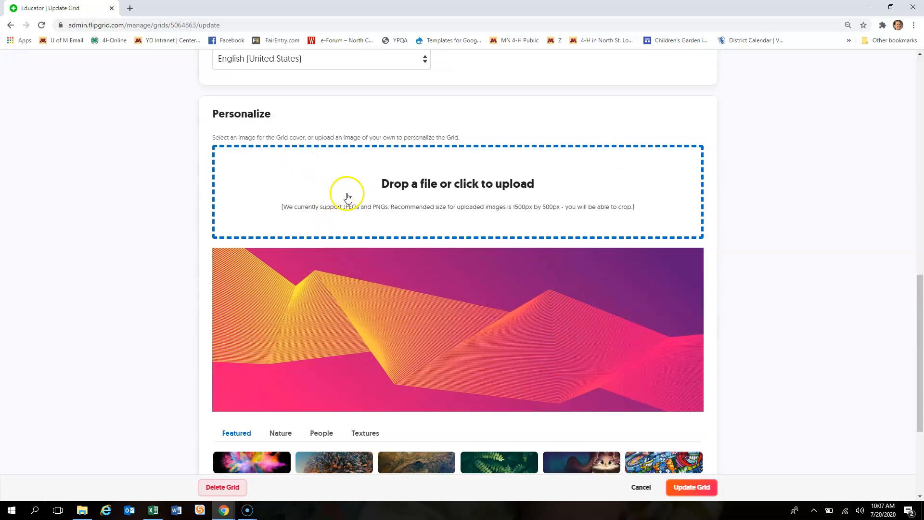
{"action": "scroll", "coordinate": [346, 196], "scroll_direction": "down", "scroll_amount": 1}
{"action": "scroll", "coordinate": [345, 195], "scroll_direction": "up", "scroll_amount": 2}
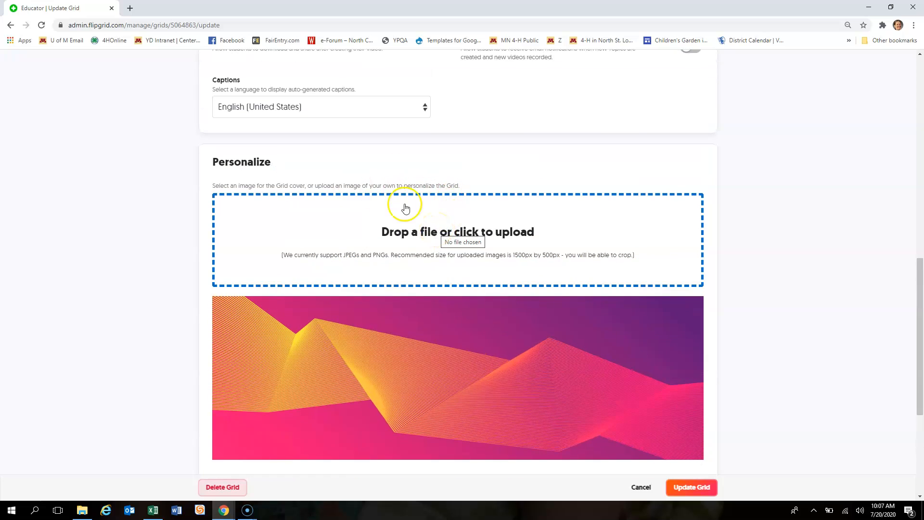
- Upload 4-h-flipgrid-banner-2 as the grid cover image and accept the crop
{"action": "left_click", "coordinate": [533, 240]}
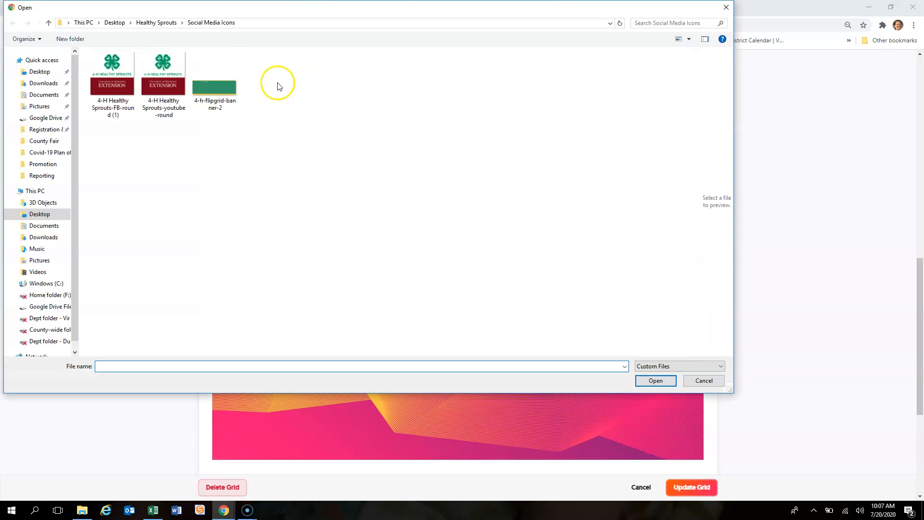
{"action": "left_click", "coordinate": [212, 88]}
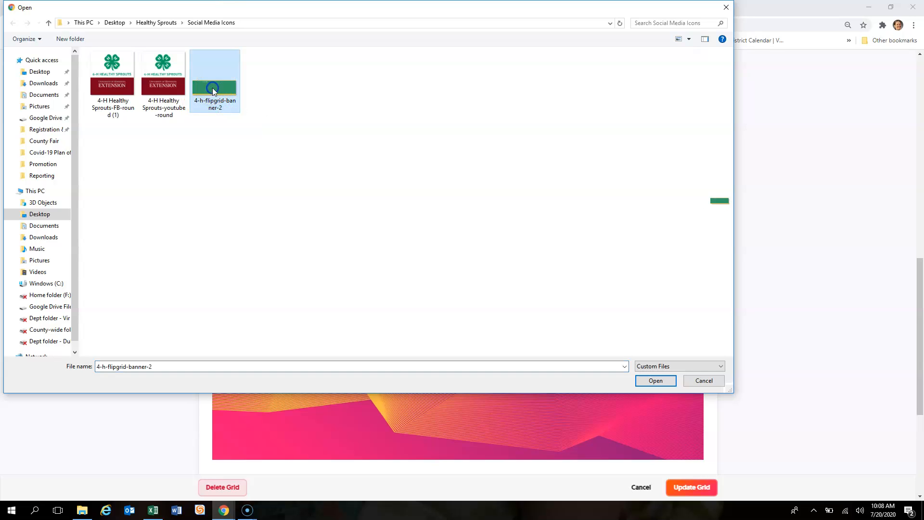
{"action": "left_click", "coordinate": [656, 381]}
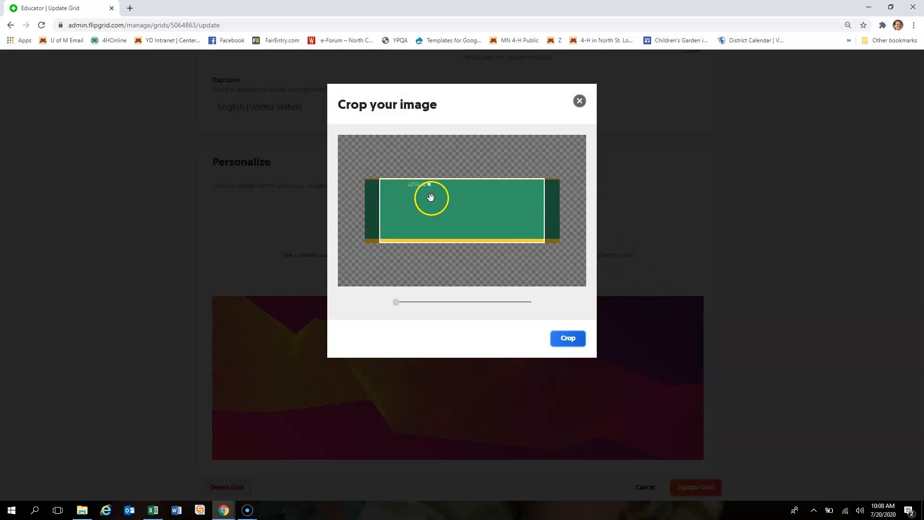
{"action": "left_click", "coordinate": [569, 344]}
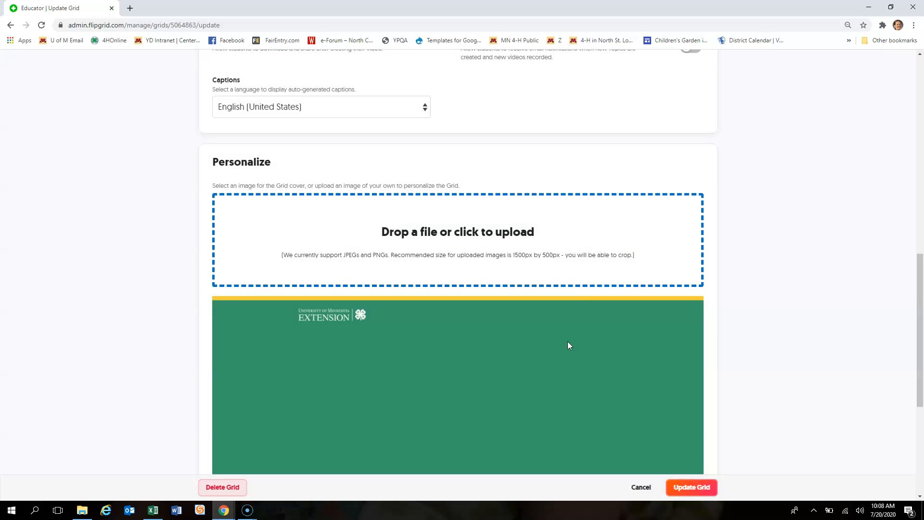
{"action": "scroll", "coordinate": [568, 341], "scroll_direction": "down", "scroll_amount": 4}
{"action": "scroll", "coordinate": [568, 342], "scroll_direction": "up", "scroll_amount": 4}
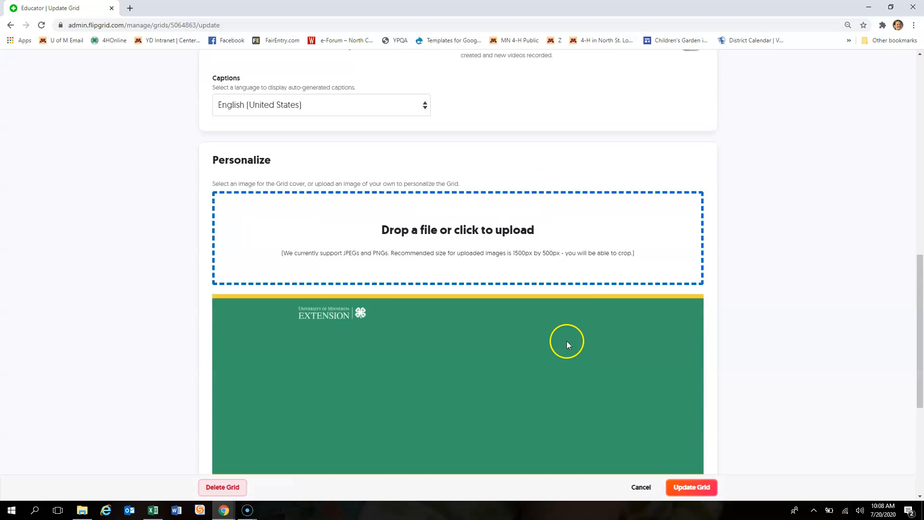
{"action": "scroll", "coordinate": [567, 341], "scroll_direction": "up", "scroll_amount": 12}
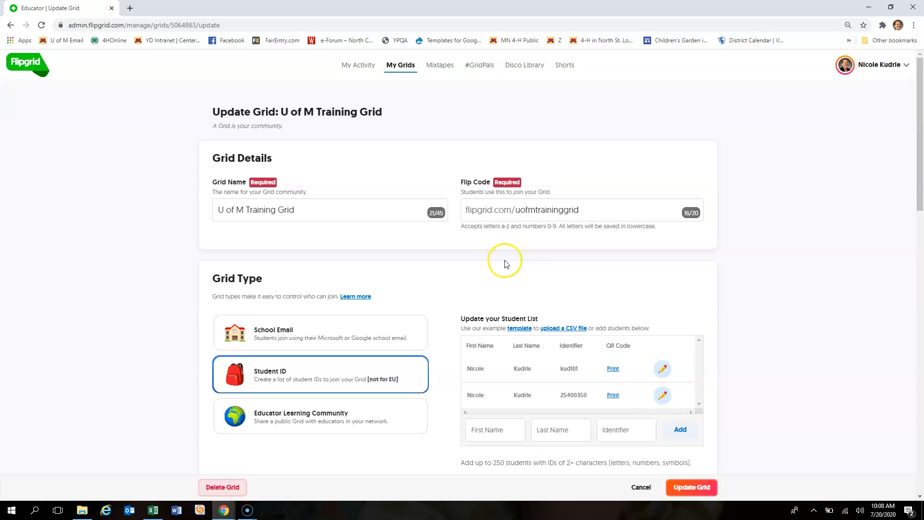
- Save the grid settings, then permanently delete the 'Say Hello on Flipgrid!' topic
{"action": "left_click", "coordinate": [692, 488]}
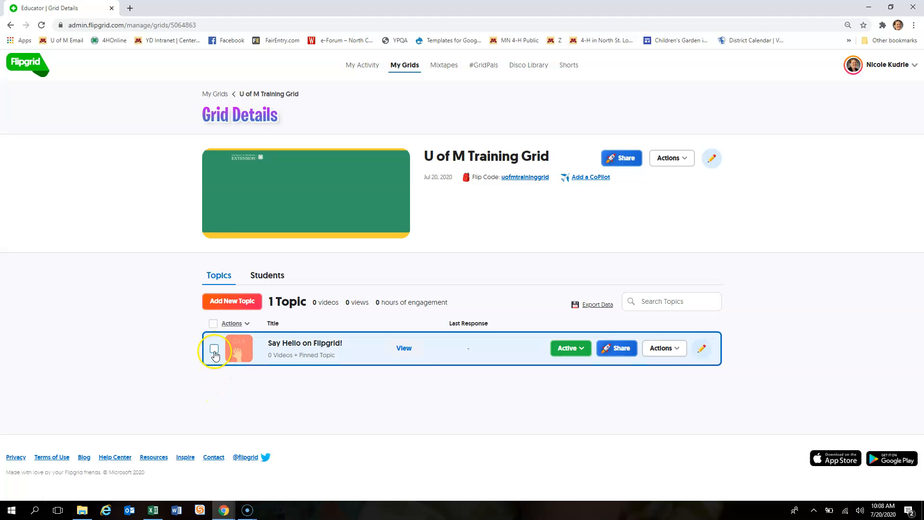
{"action": "left_click", "coordinate": [676, 348]}
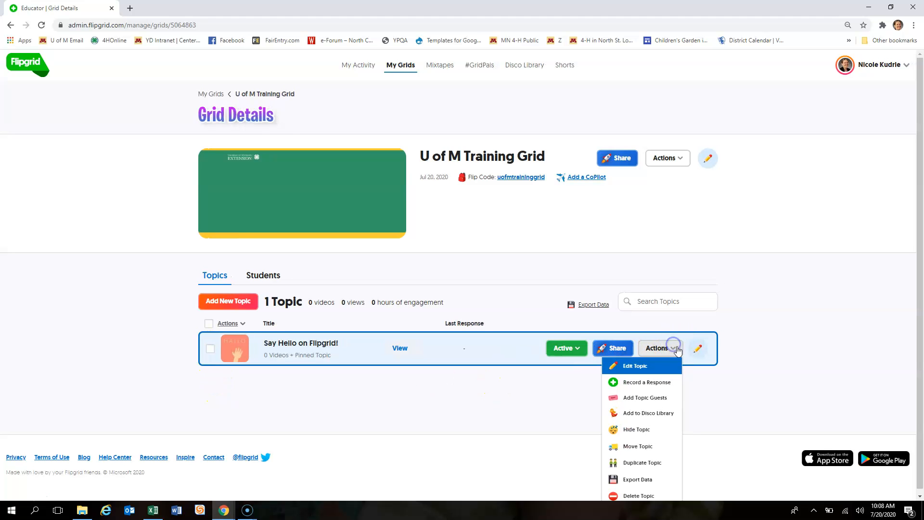
{"action": "scroll", "coordinate": [666, 431], "scroll_direction": "down", "scroll_amount": 1}
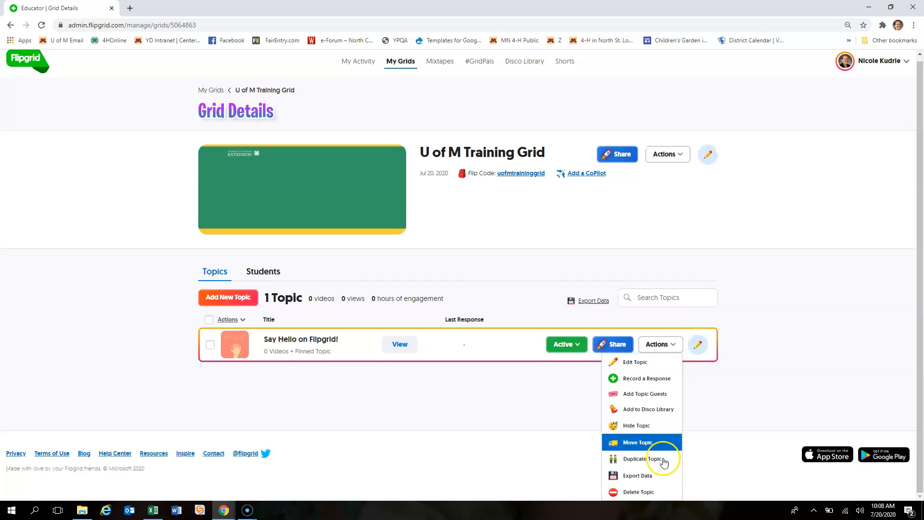
{"action": "left_click", "coordinate": [659, 490]}
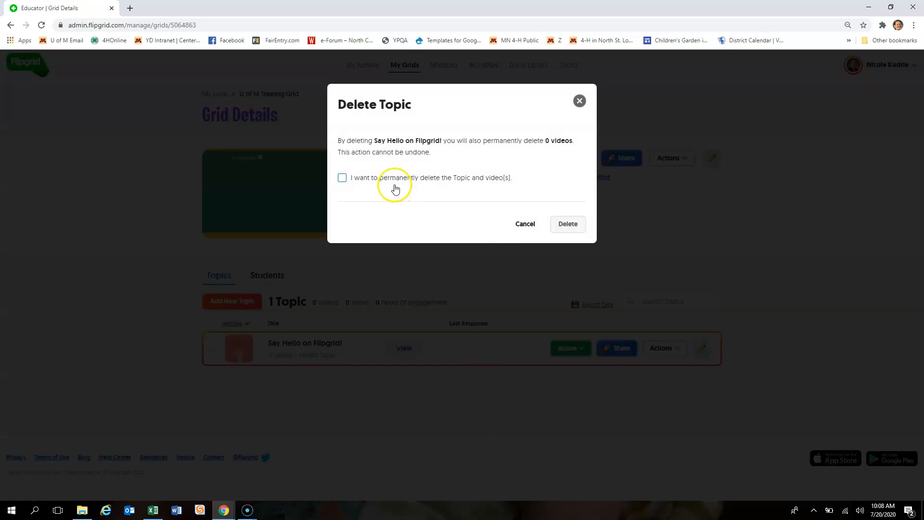
{"action": "left_click", "coordinate": [394, 182]}
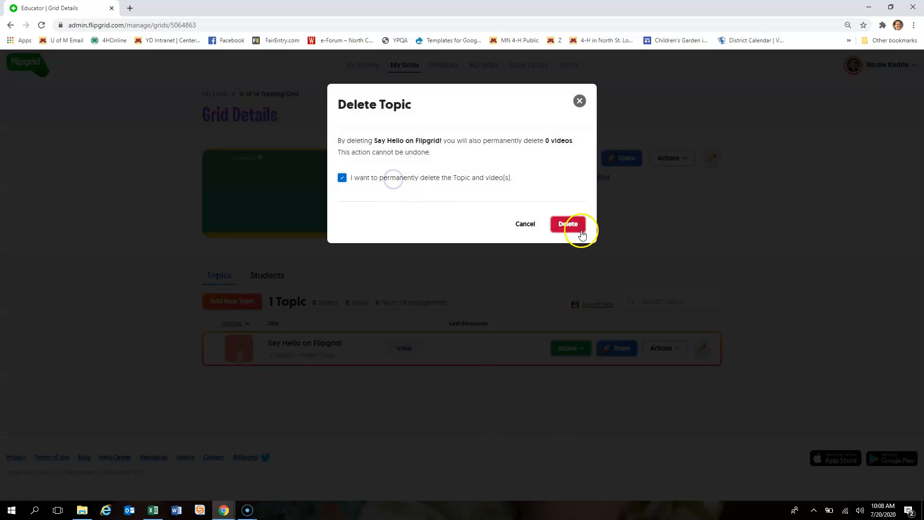
{"action": "left_click", "coordinate": [577, 229]}
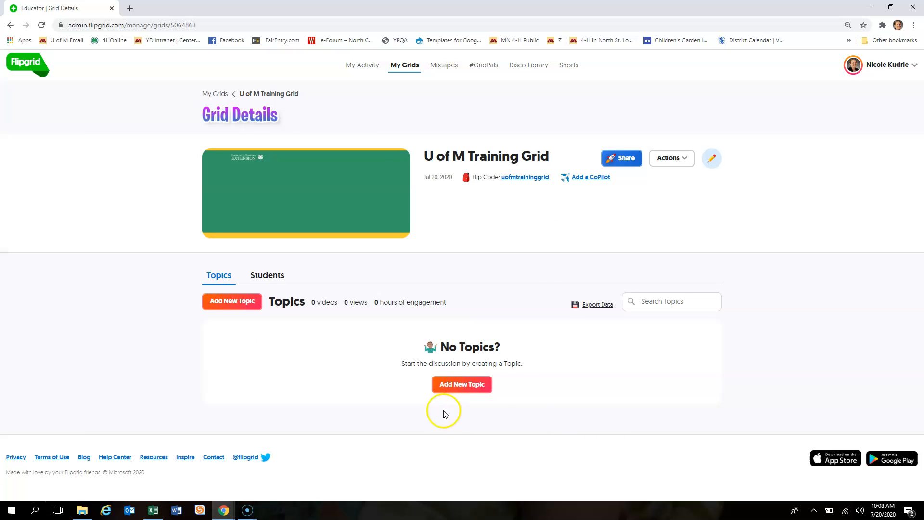
{"action": "left_click", "coordinate": [228, 306]}
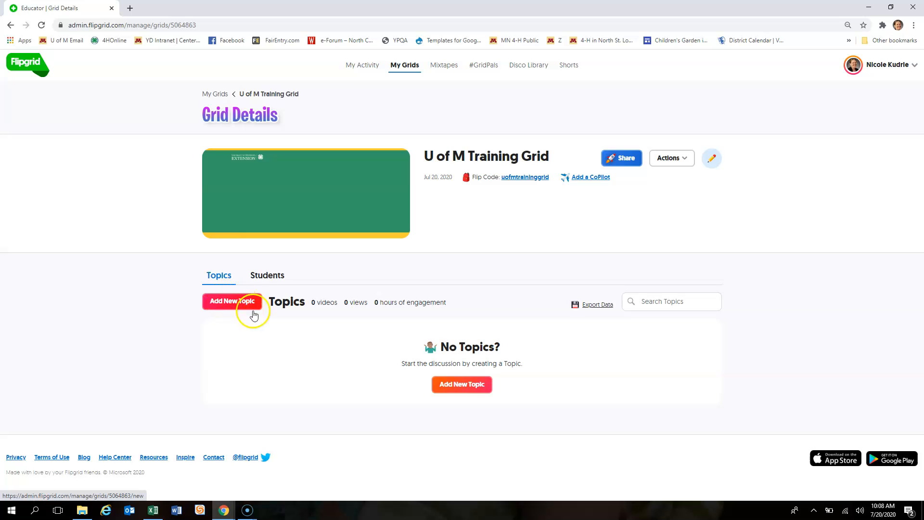
- Give the new topic the title 'Training' and prompt 'Training Video'
{"action": "left_click", "coordinate": [241, 307]}
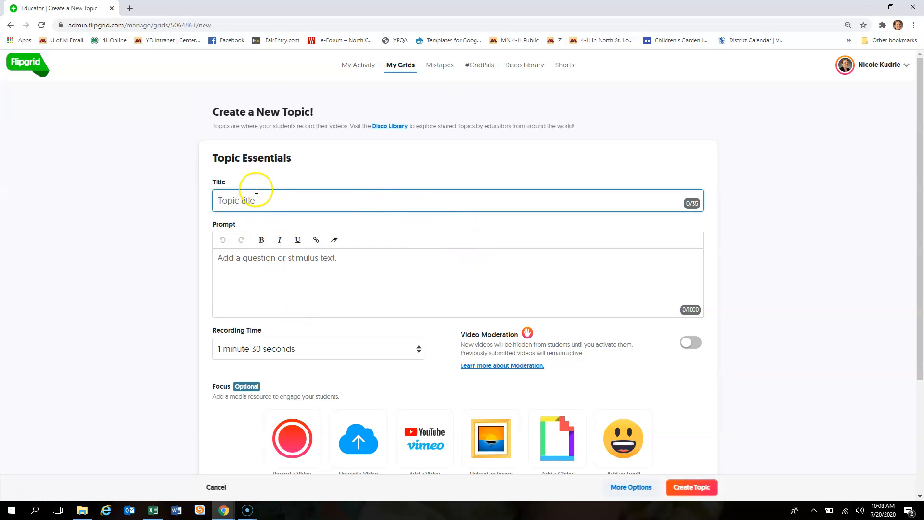
{"action": "type", "text": "T"}
{"action": "left_click", "coordinate": [258, 272]}
{"action": "type", "text": "Tra"}
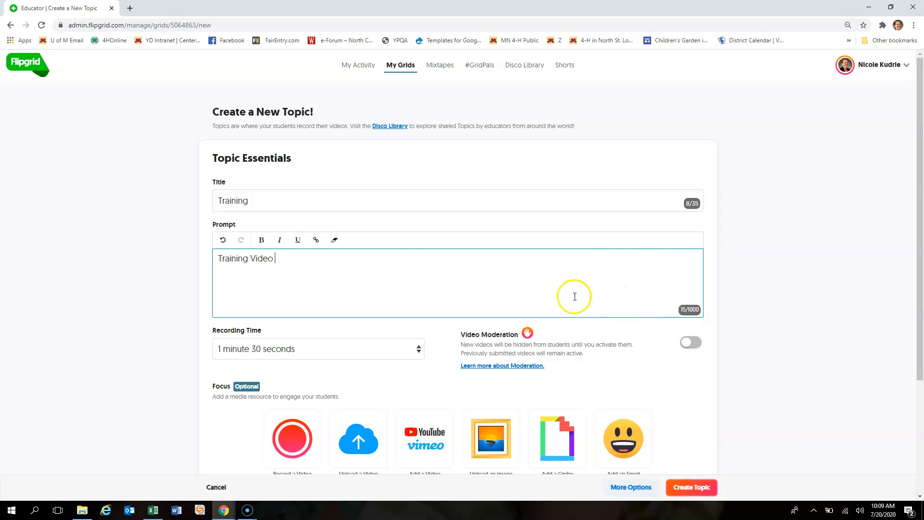
- Keep recording time at 1 minute 30 seconds and turn on Video Moderation
{"action": "scroll", "coordinate": [570, 284], "scroll_direction": "down", "scroll_amount": 3}
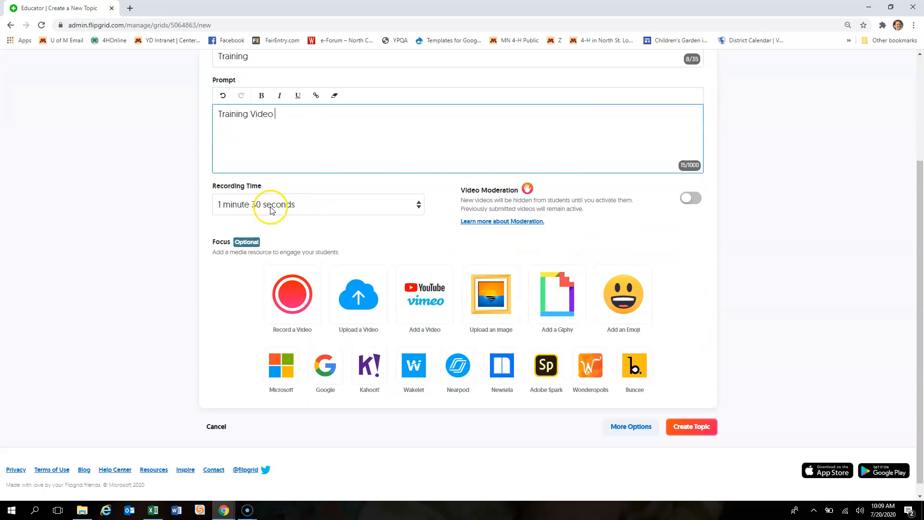
{"action": "left_click", "coordinate": [294, 212]}
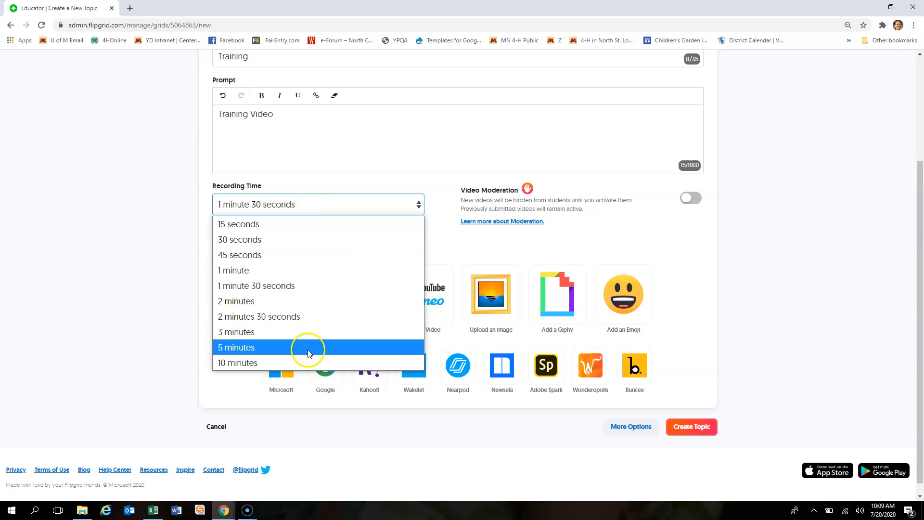
{"action": "left_click", "coordinate": [303, 286]}
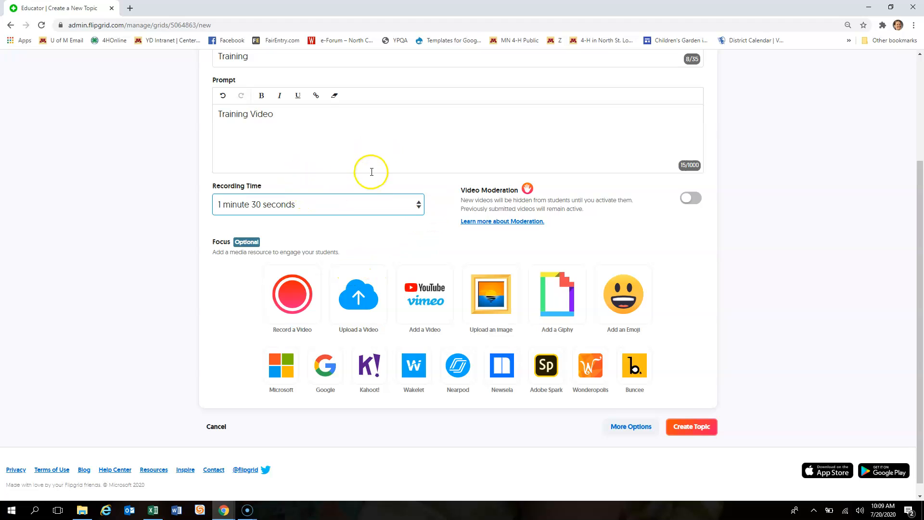
{"action": "left_click", "coordinate": [689, 199]}
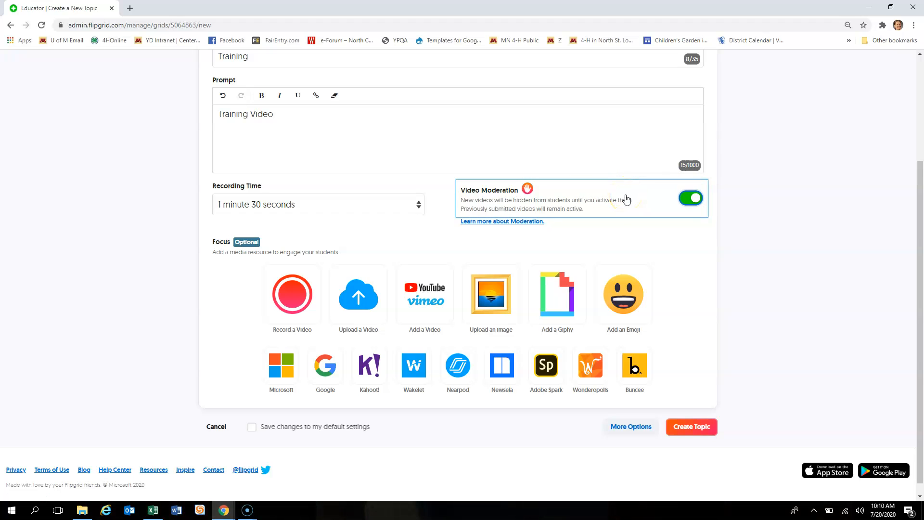
{"action": "scroll", "coordinate": [626, 199], "scroll_direction": "down", "scroll_amount": 1}
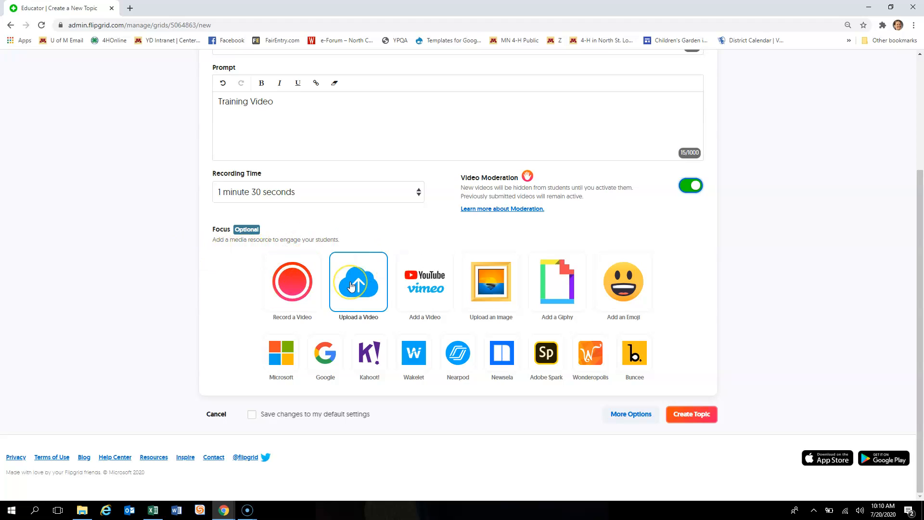
{"action": "left_click", "coordinate": [419, 298]}
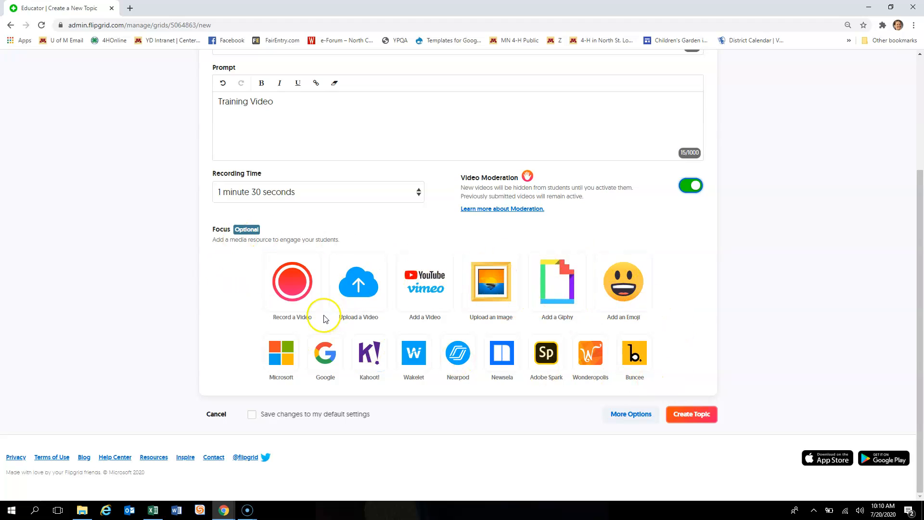
{"action": "left_click", "coordinate": [269, 267]}
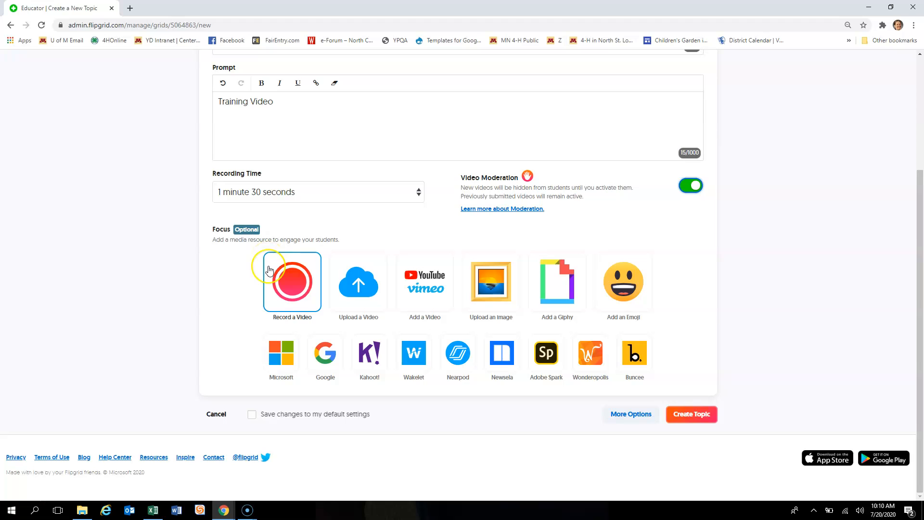
{"action": "scroll", "coordinate": [472, 223], "scroll_direction": "up", "scroll_amount": 1}
{"action": "scroll", "coordinate": [530, 337], "scroll_direction": "down", "scroll_amount": 1}
{"action": "left_click", "coordinate": [628, 407]}
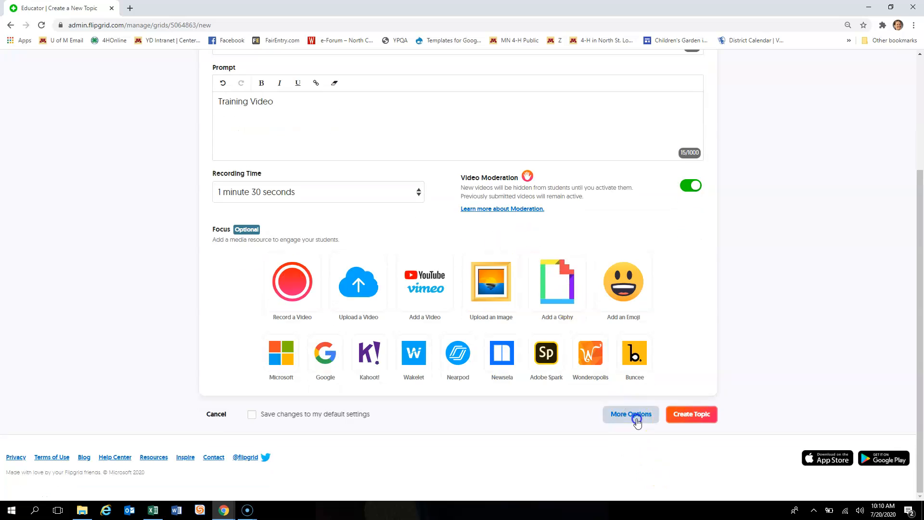
{"action": "scroll", "coordinate": [443, 306], "scroll_direction": "down", "scroll_amount": 2}
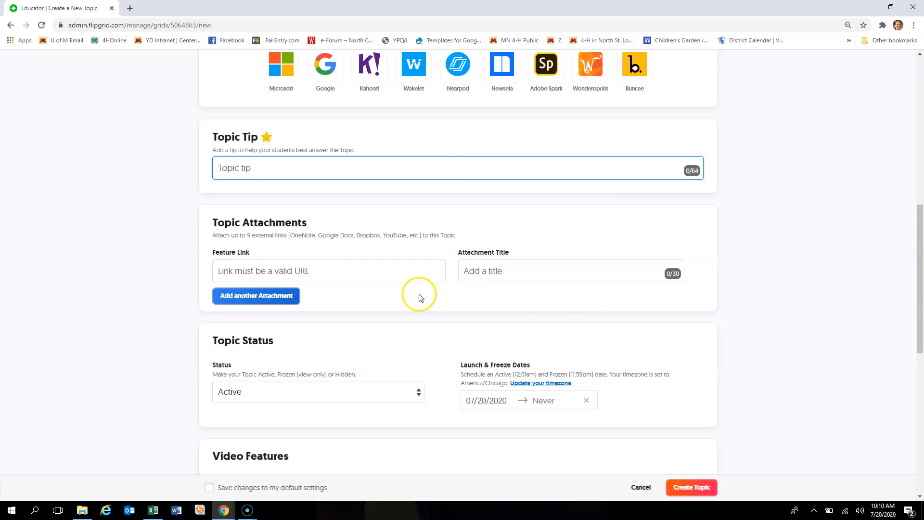
{"action": "scroll", "coordinate": [419, 298], "scroll_direction": "down", "scroll_amount": 1}
{"action": "scroll", "coordinate": [419, 297], "scroll_direction": "down", "scroll_amount": 1}
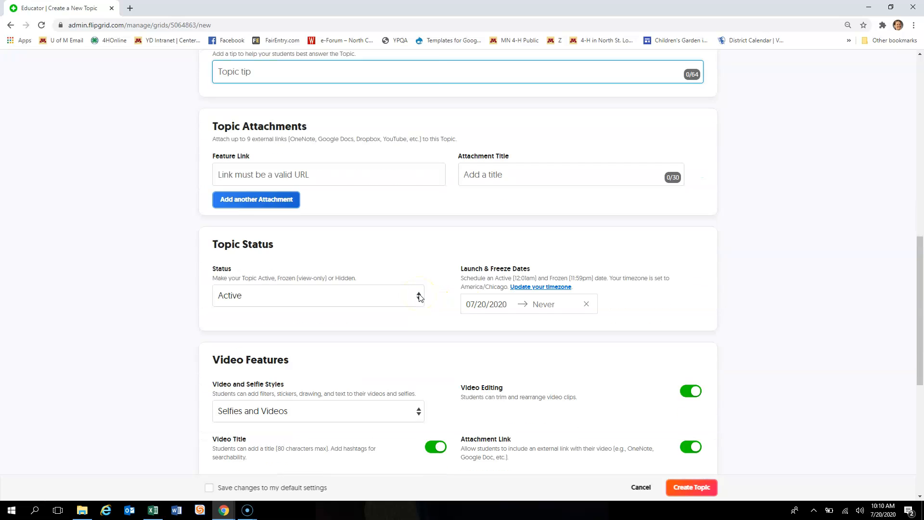
{"action": "left_click", "coordinate": [316, 300]}
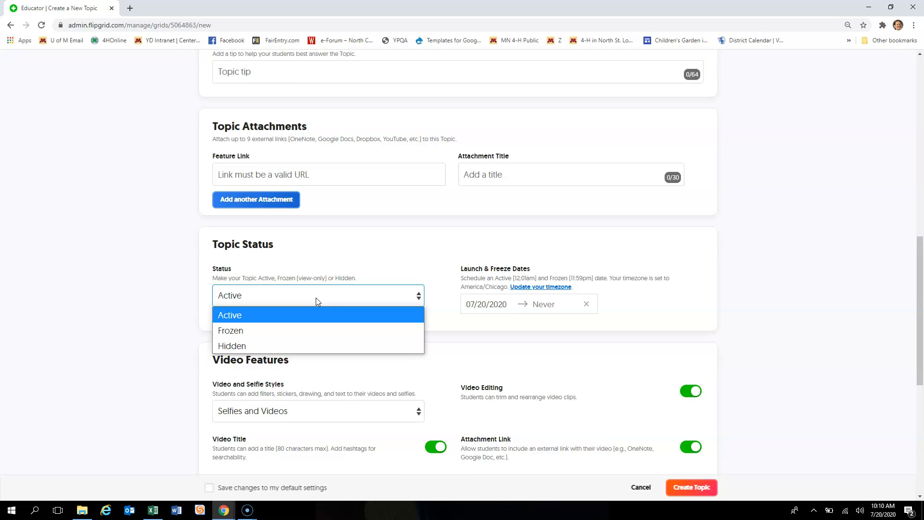
{"action": "left_click", "coordinate": [378, 260]}
{"action": "left_click", "coordinate": [504, 285]}
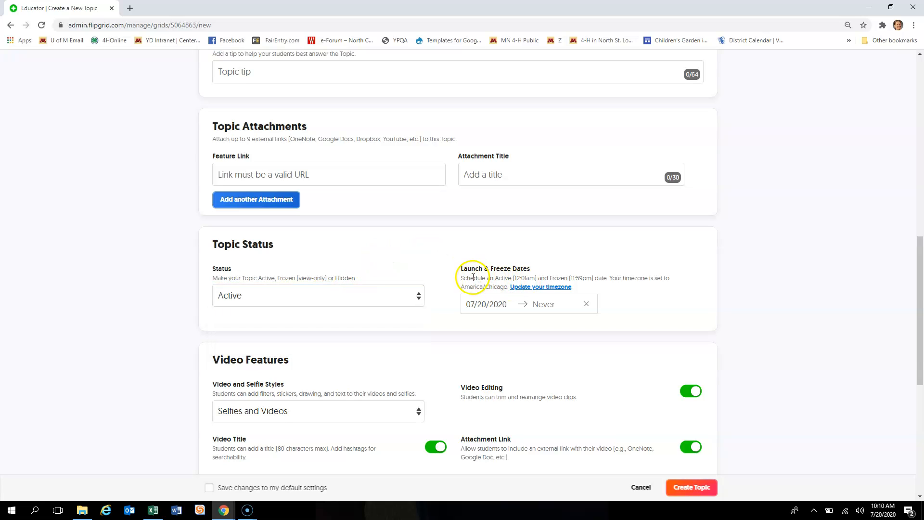
{"action": "left_click", "coordinate": [515, 304]}
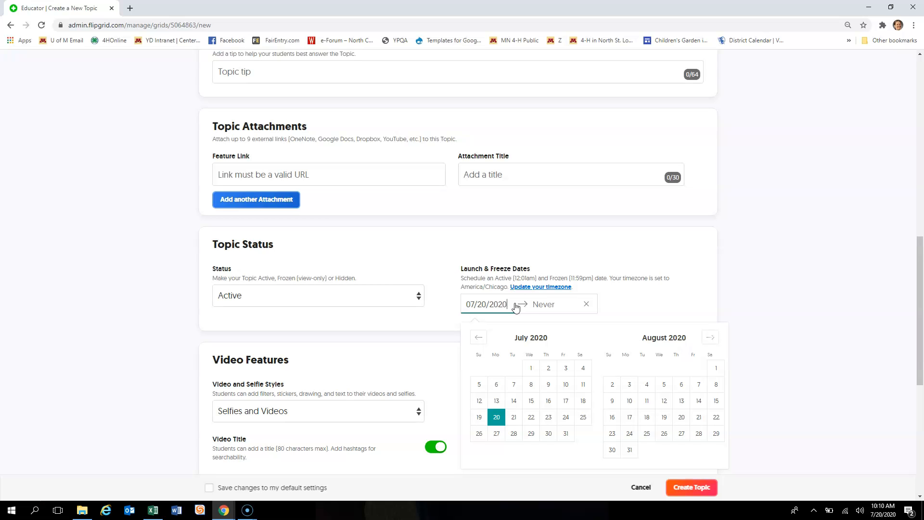
{"action": "left_click", "coordinate": [155, 338]}
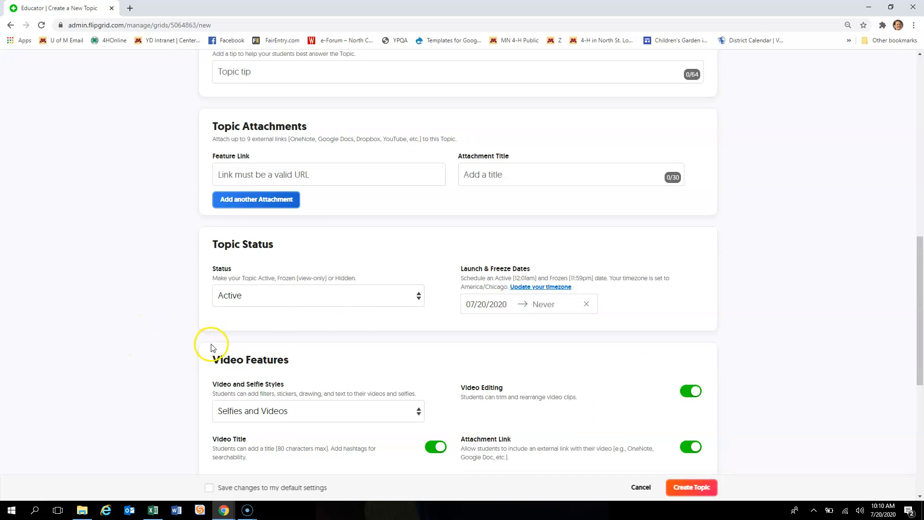
{"action": "scroll", "coordinate": [212, 348], "scroll_direction": "down", "scroll_amount": 2}
{"action": "scroll", "coordinate": [243, 259], "scroll_direction": "down", "scroll_amount": 1}
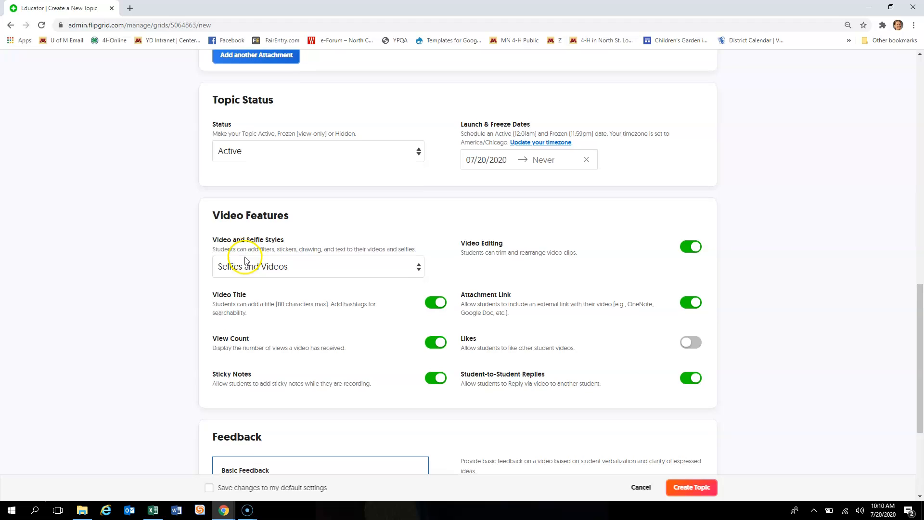
{"action": "left_click", "coordinate": [246, 263]}
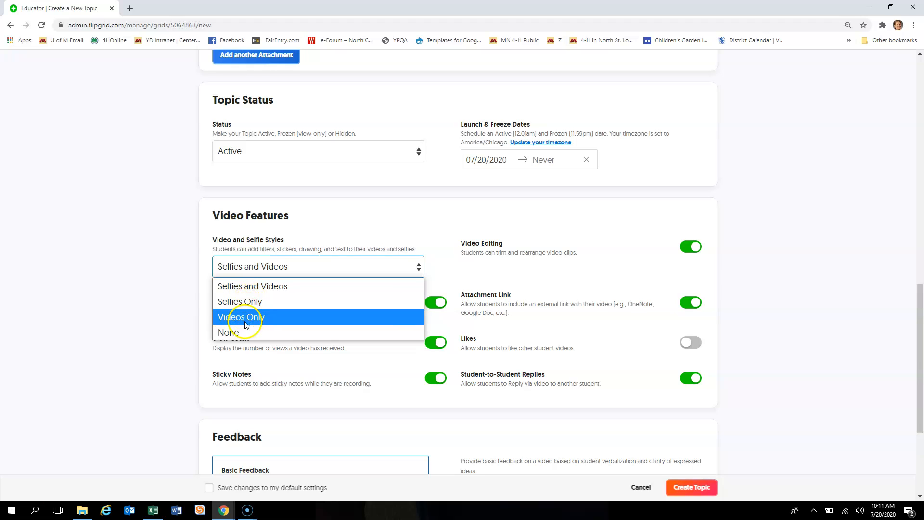
{"action": "left_click", "coordinate": [180, 303]}
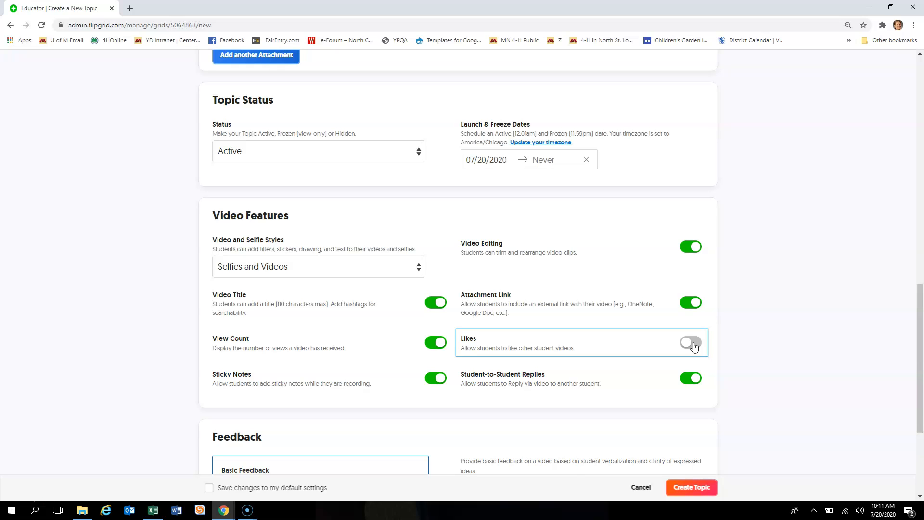
{"action": "scroll", "coordinate": [694, 347], "scroll_direction": "down", "scroll_amount": 1}
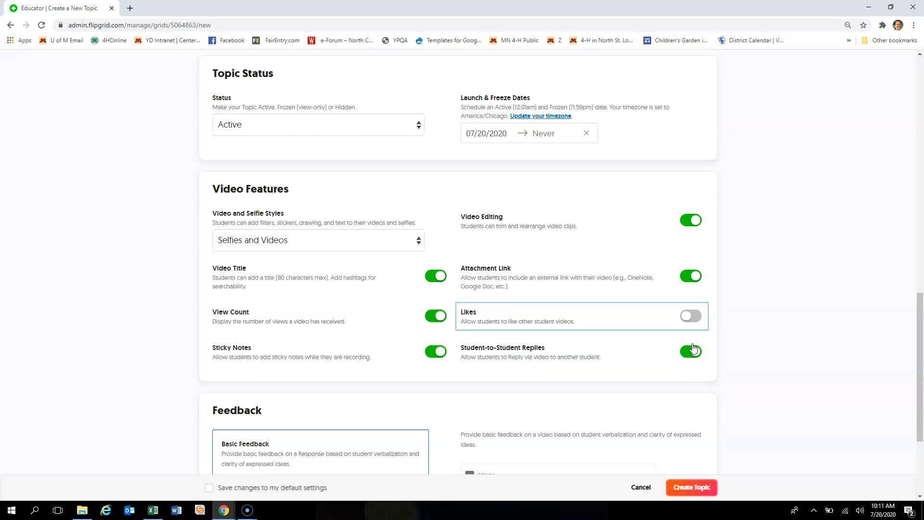
{"action": "left_click", "coordinate": [696, 333]}
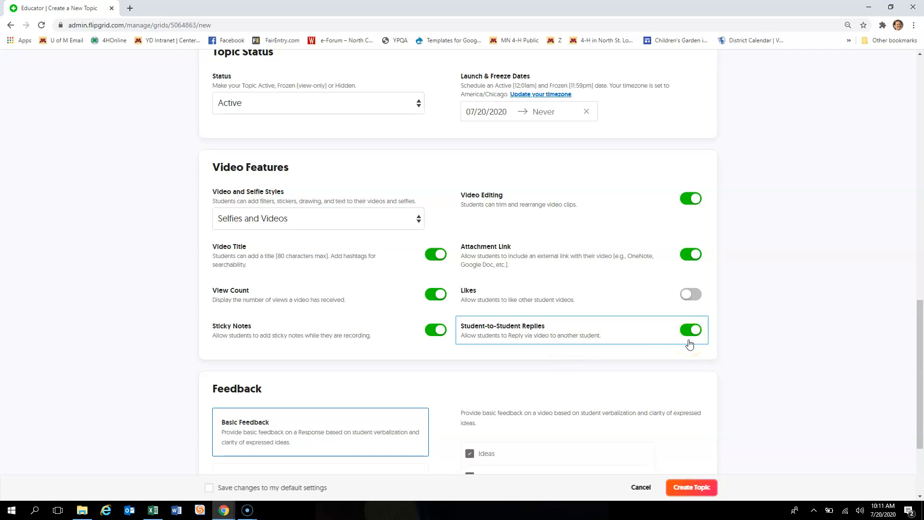
{"action": "scroll", "coordinate": [690, 344], "scroll_direction": "down", "scroll_amount": 3}
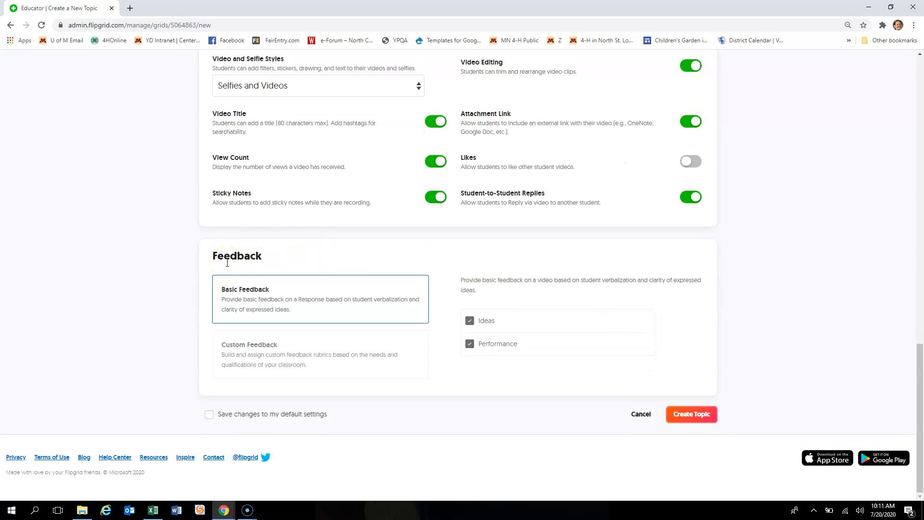
{"action": "left_click", "coordinate": [321, 296]}
{"action": "left_click", "coordinate": [321, 361]}
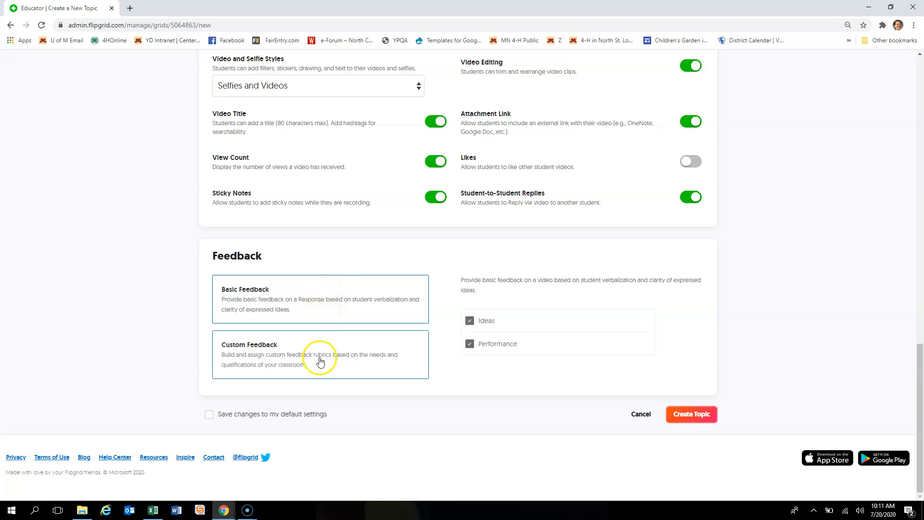
{"action": "left_click", "coordinate": [351, 368]}
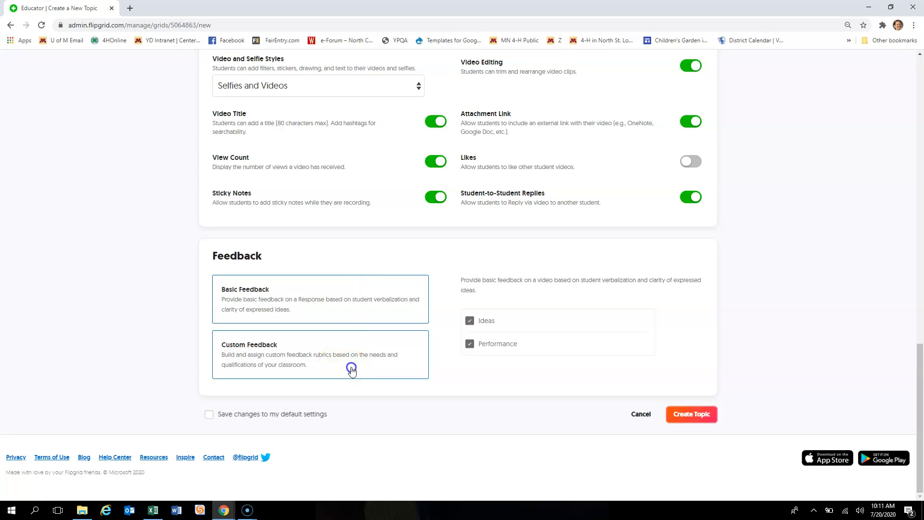
{"action": "left_click", "coordinate": [278, 300]}
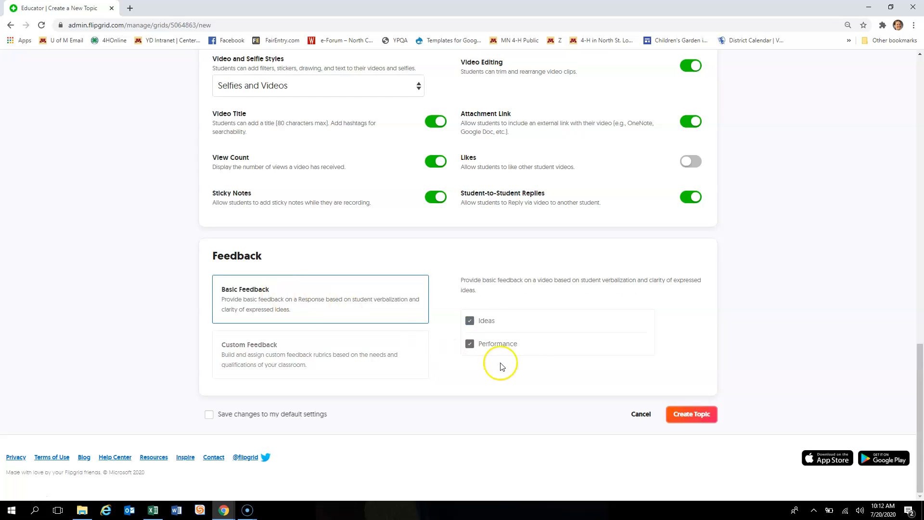
{"action": "scroll", "coordinate": [649, 364], "scroll_direction": "up", "scroll_amount": 3}
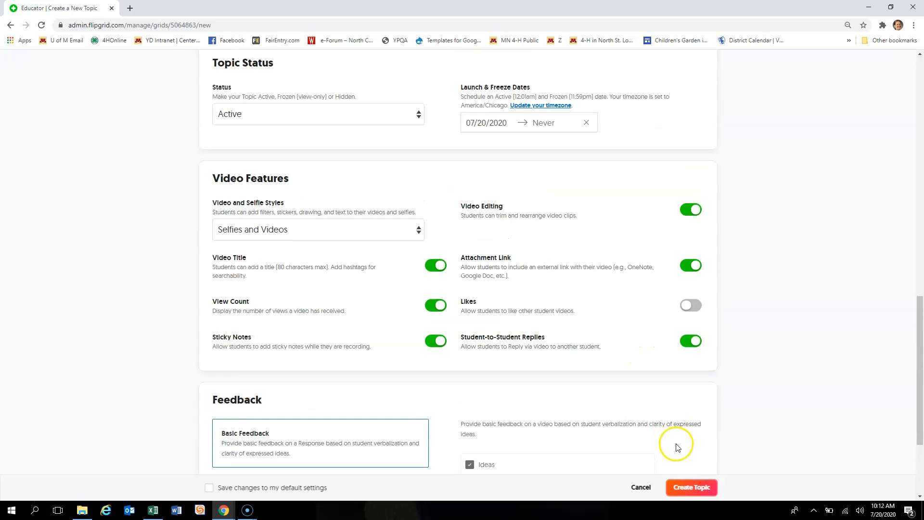
{"action": "scroll", "coordinate": [677, 441], "scroll_direction": "down", "scroll_amount": 3}
- Create the Training topic, dismiss the ready message, and return to U of M Training Grid
{"action": "left_click", "coordinate": [692, 415]}
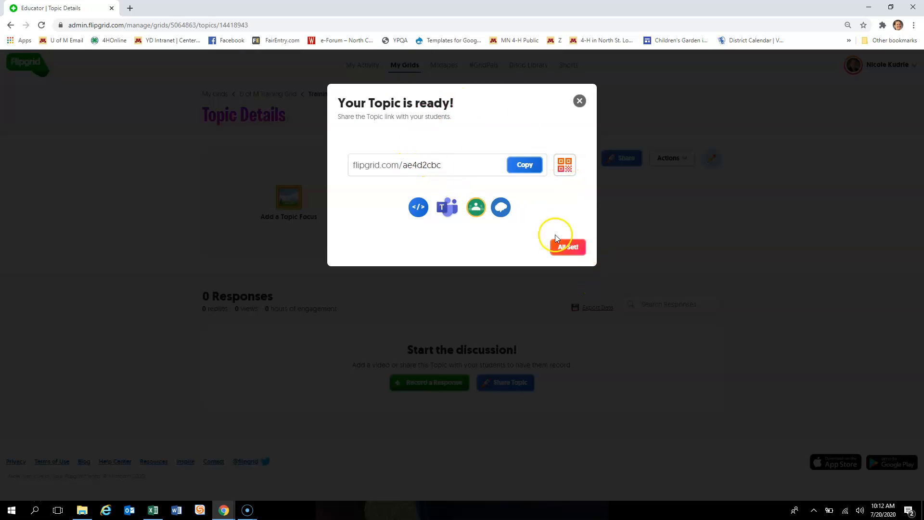
{"action": "left_click", "coordinate": [572, 248]}
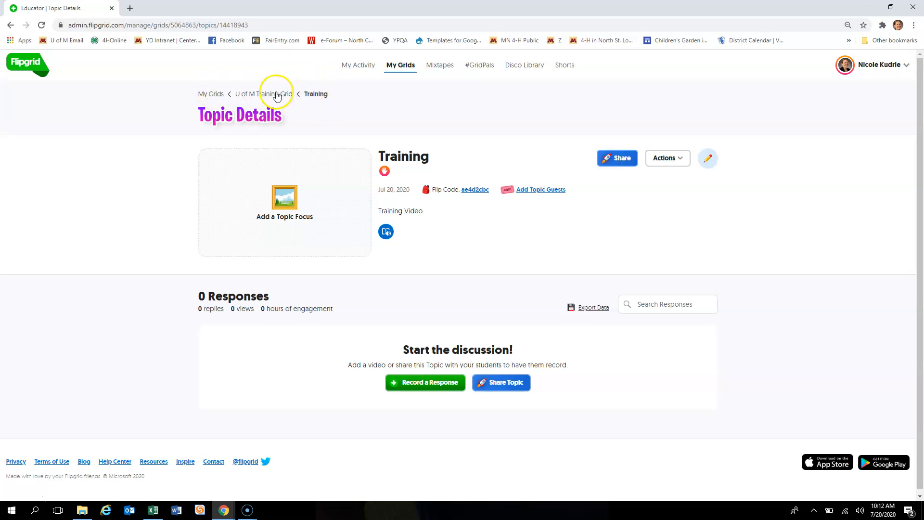
{"action": "left_click", "coordinate": [250, 95]}
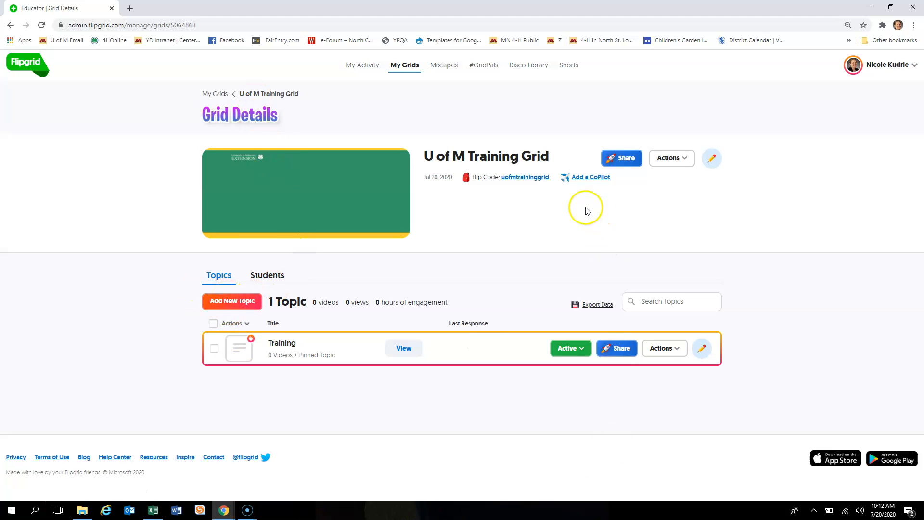
- Open the grid's student view and join with the student ID password
{"action": "left_click", "coordinate": [531, 179]}
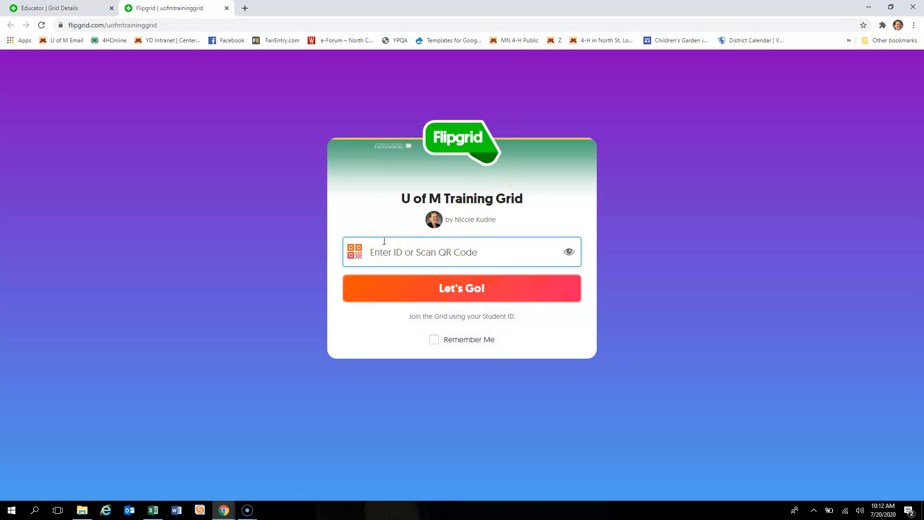
{"action": "type", "text": "••"}
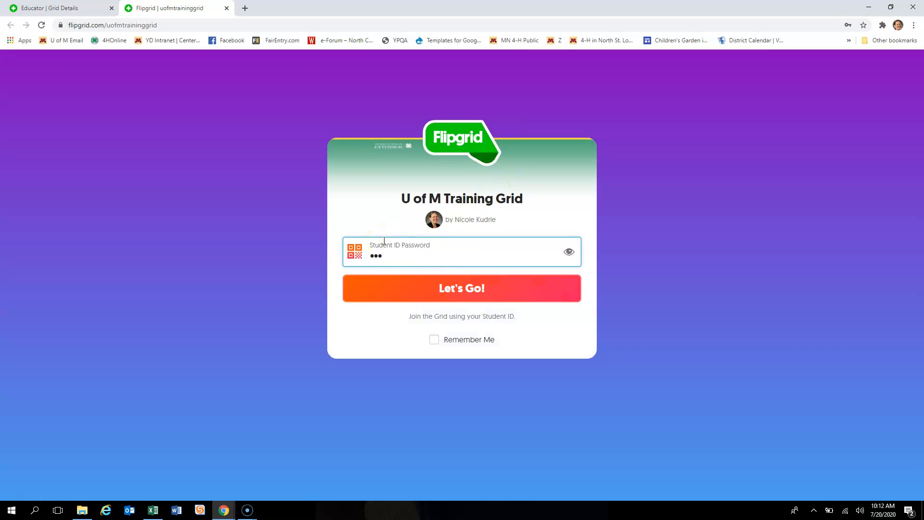
{"action": "type", "text": "•••"}
{"action": "key", "text": "Return"}
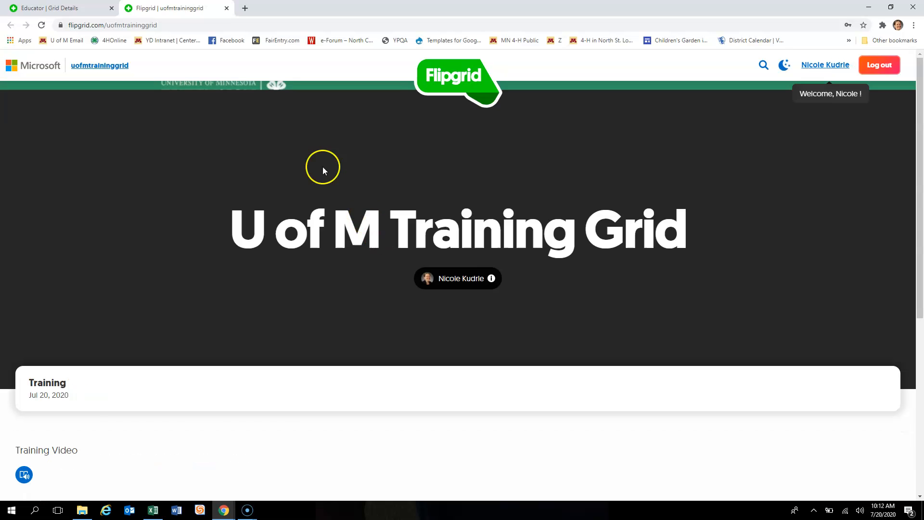
- Scroll the Training topic to confirm it shows the Moderated response button
{"action": "scroll", "coordinate": [248, 236], "scroll_direction": "down", "scroll_amount": 3}
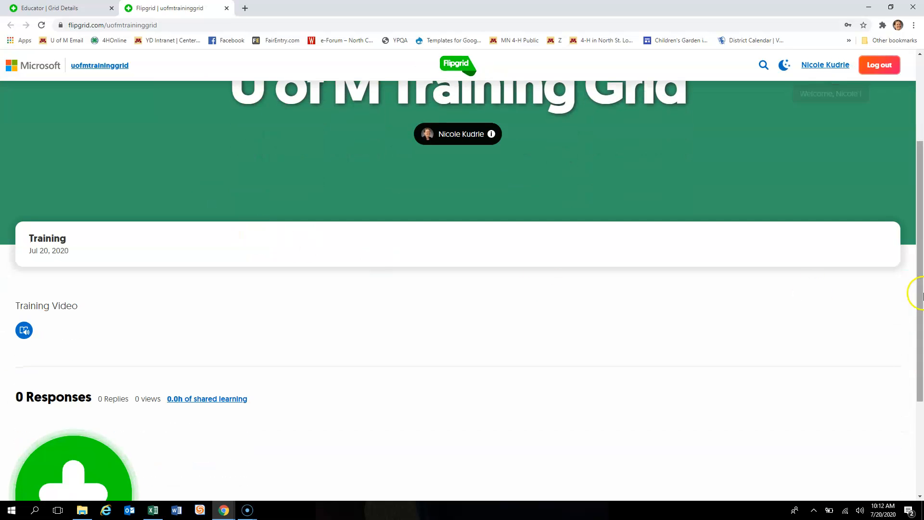
{"action": "scroll", "coordinate": [894, 284], "scroll_direction": "down", "scroll_amount": 3}
{"action": "scroll", "coordinate": [893, 287], "scroll_direction": "up", "scroll_amount": 1}
{"action": "scroll", "coordinate": [893, 287], "scroll_direction": "down", "scroll_amount": 1}
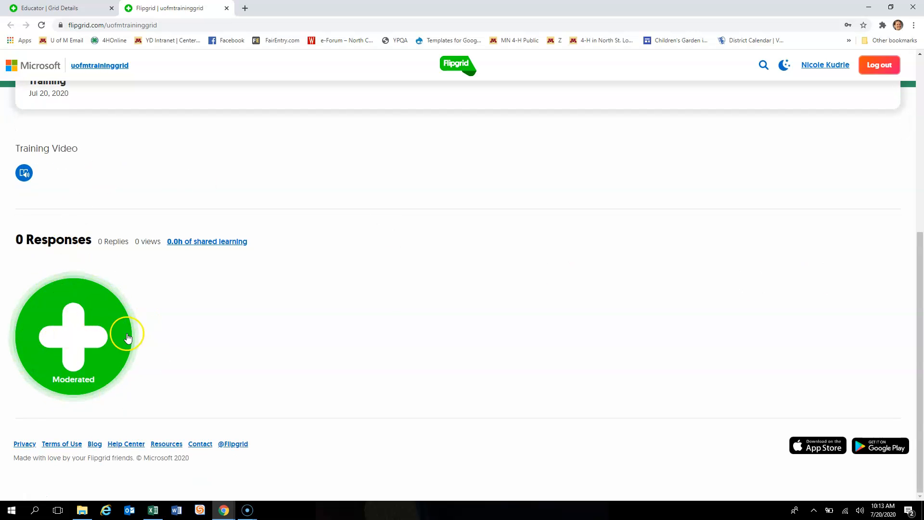
{"action": "scroll", "coordinate": [404, 328], "scroll_direction": "up", "scroll_amount": 6}
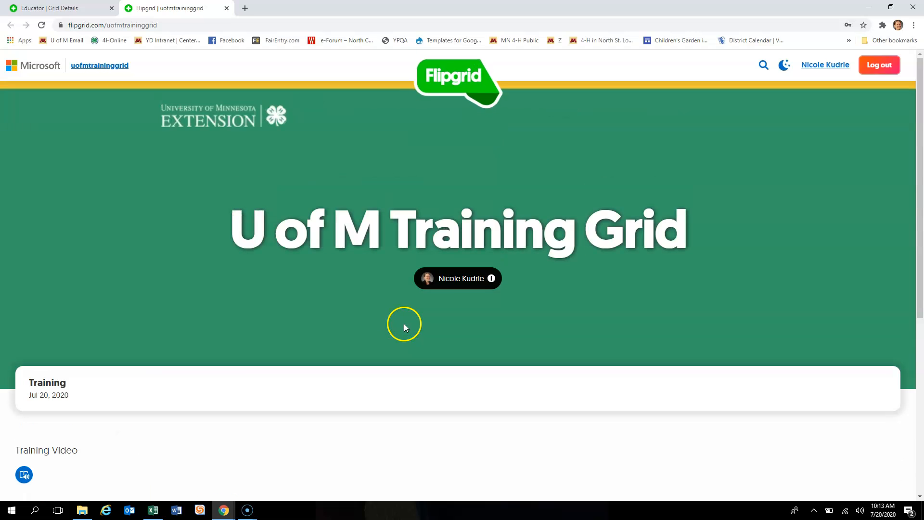
- Close the student view tab, then open the Add a CoPilot invitation and dismiss it without inviting anyone
{"action": "left_click", "coordinate": [227, 9]}
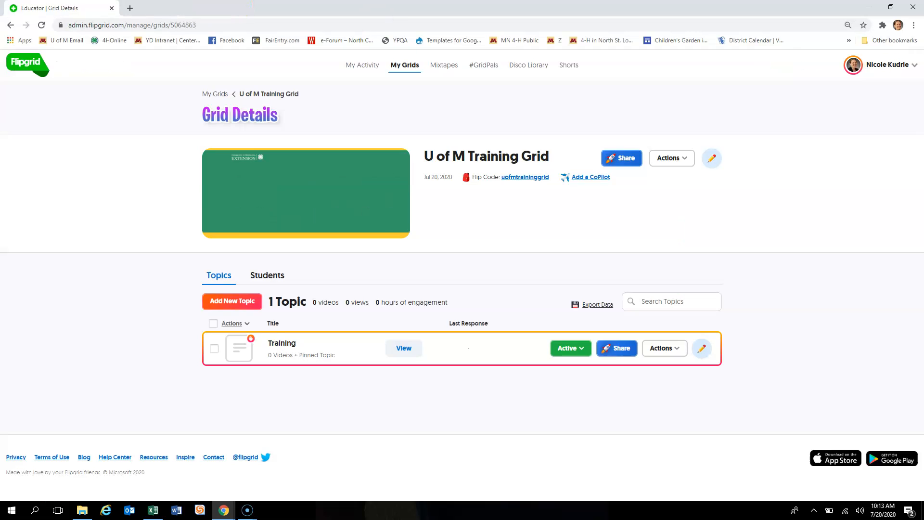
{"action": "left_click", "coordinate": [582, 178]}
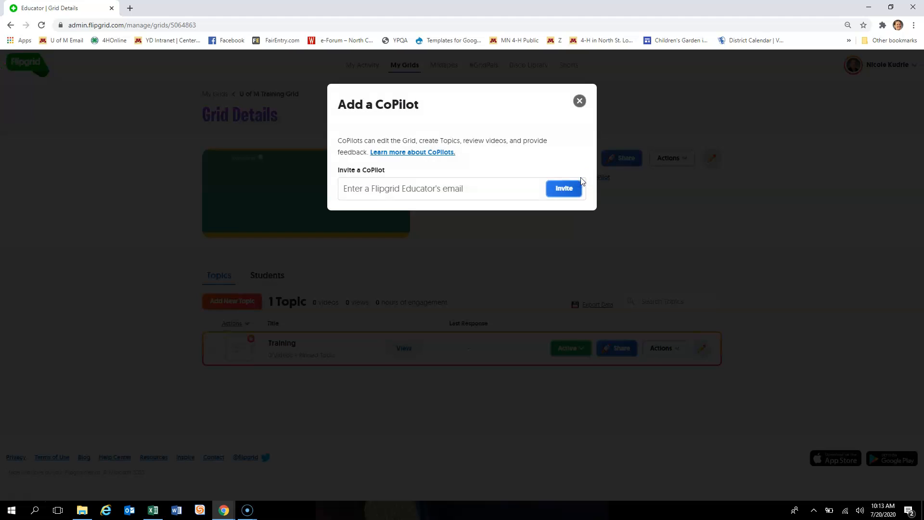
{"action": "left_click", "coordinate": [358, 190]}
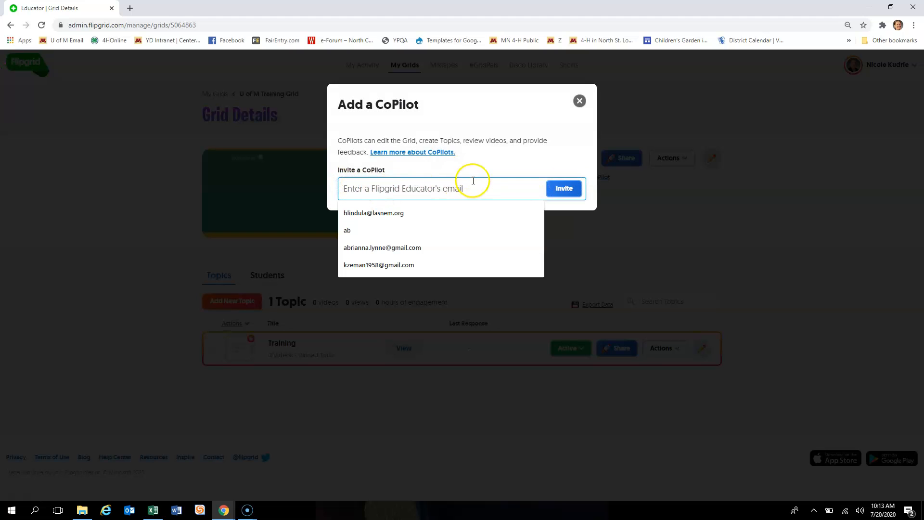
{"action": "left_click", "coordinate": [580, 101]}
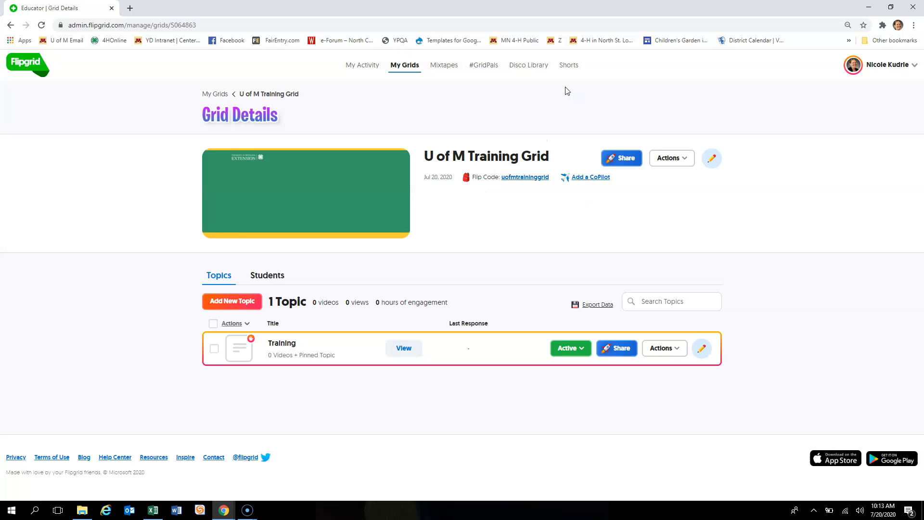